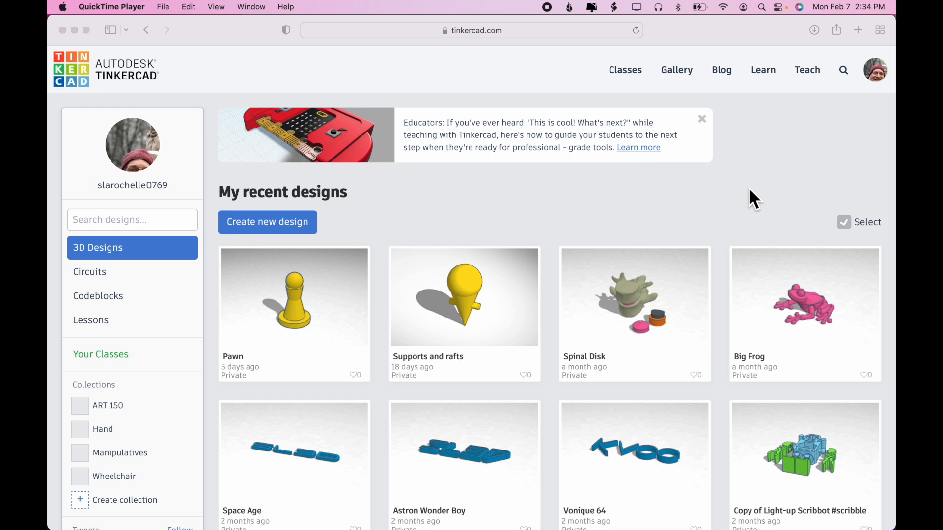
Step: Create a new 3D design and import 3D_logo.svg from Downloads at 100% scale, centred on the artboard
{"action": "left_click", "coordinate": [295, 225]}
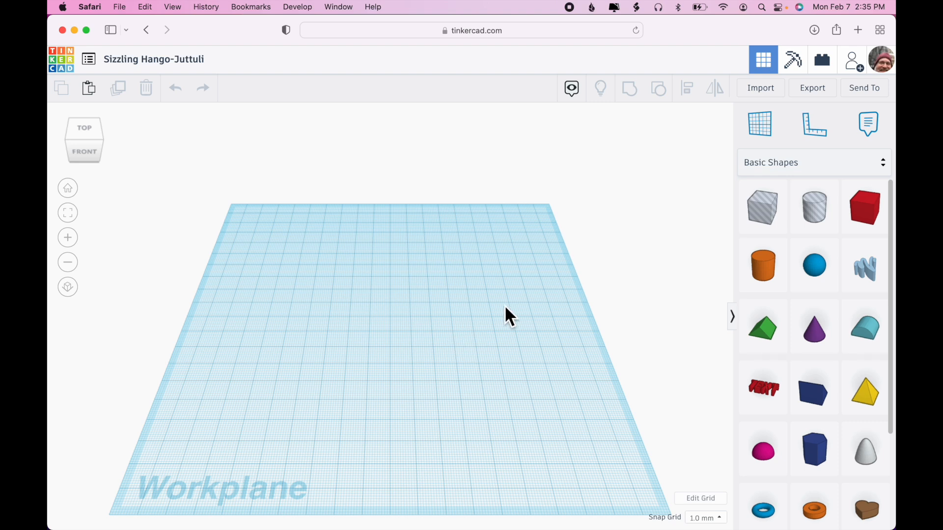
{"action": "left_click", "coordinate": [763, 91]}
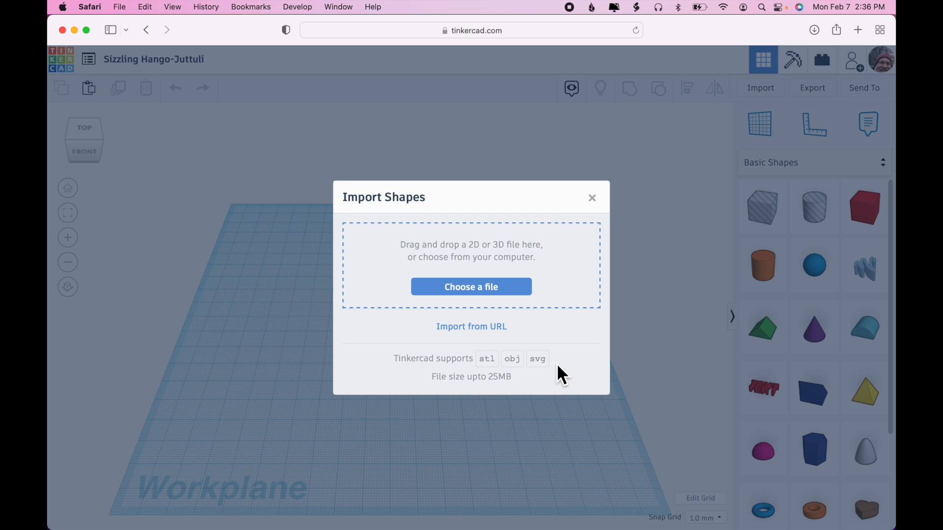
{"action": "left_click", "coordinate": [499, 289]}
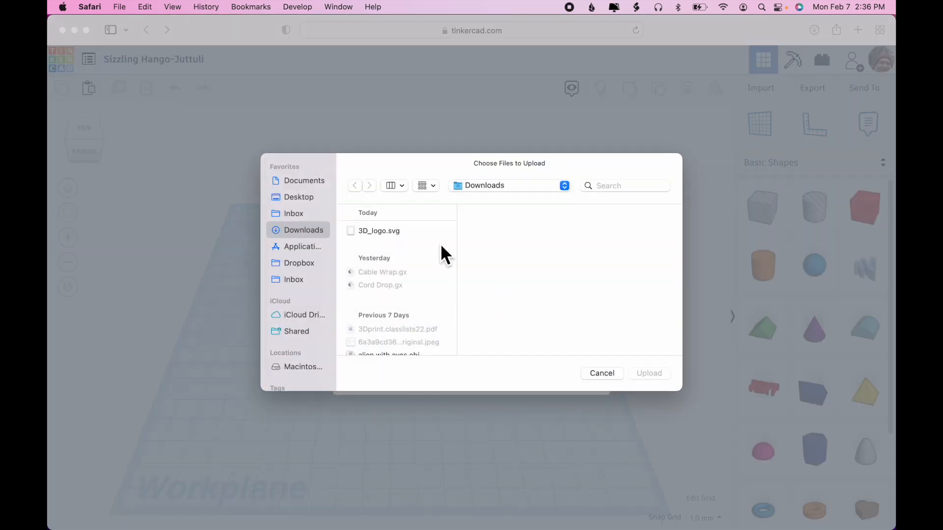
{"action": "left_click", "coordinate": [374, 234]}
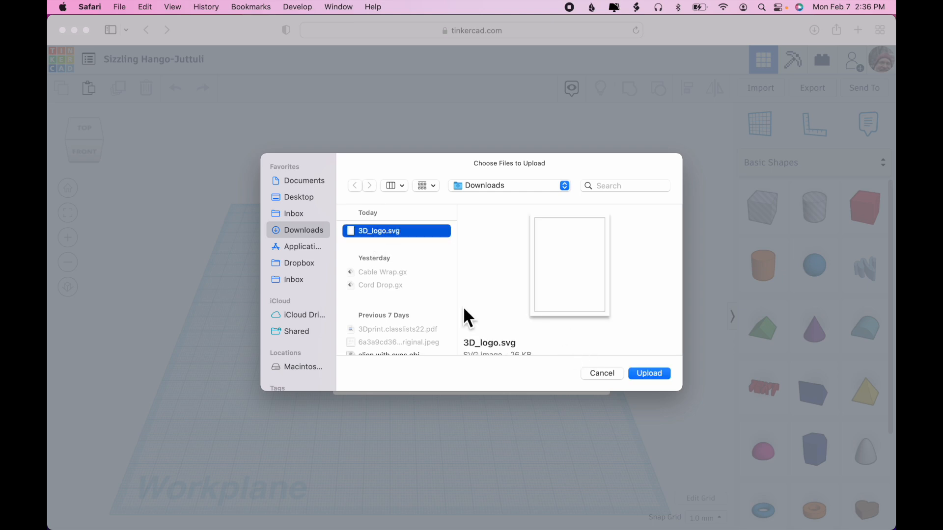
{"action": "left_click", "coordinate": [650, 376]}
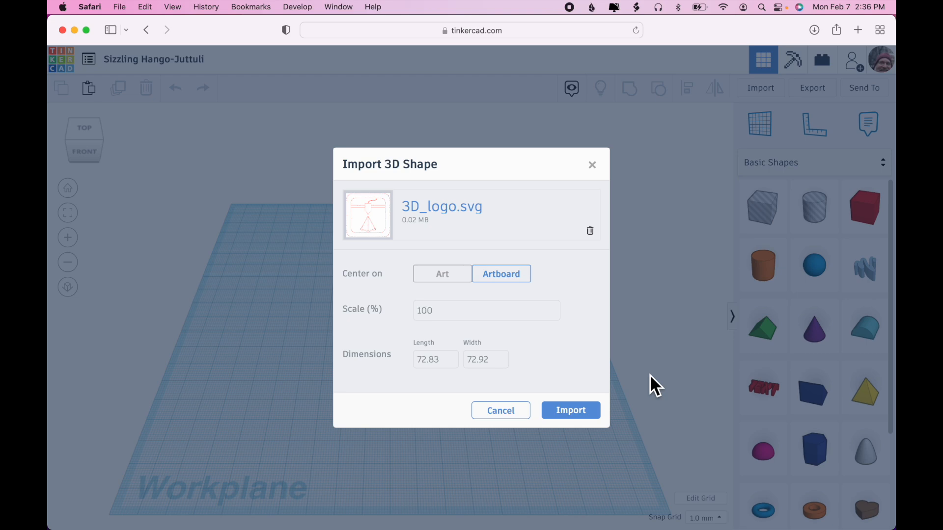
{"action": "left_click", "coordinate": [566, 415]}
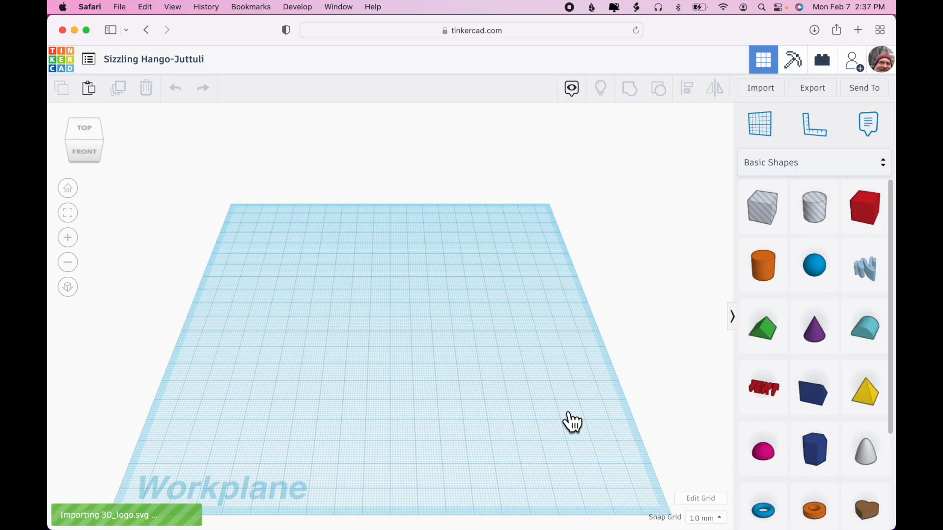
Step: Try making the imported logo taller and shrinking its footprint to about 59 by 56 mm, and undo both changes
{"action": "mouse_move", "coordinate": [569, 414]}
{"action": "right_mouse_down"}
{"action": "mouse_move", "coordinate": [549, 447]}
{"action": "mouse_move", "coordinate": [555, 409]}
{"action": "right_mouse_up"}
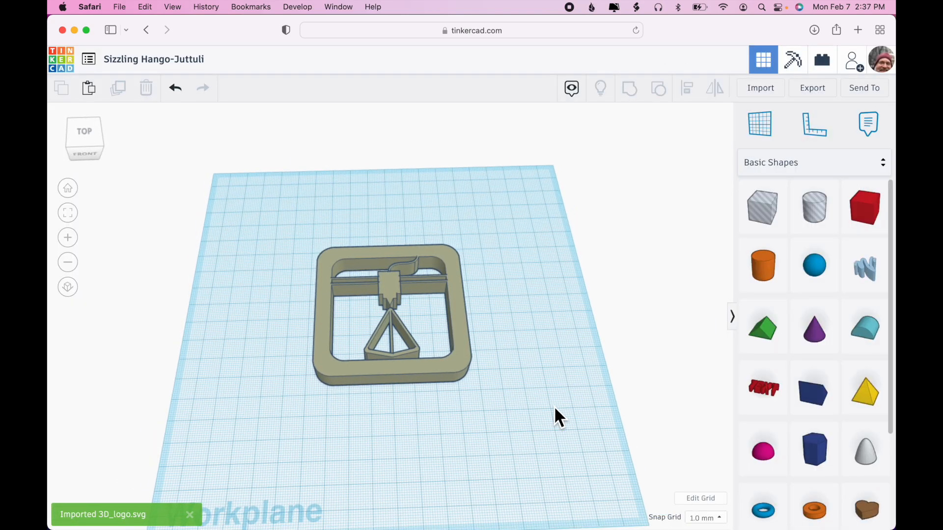
{"action": "scroll", "coordinate": [554, 406], "scroll_direction": "up", "scroll_amount": 6}
{"action": "mouse_move", "coordinate": [621, 423]}
{"action": "right_mouse_down"}
{"action": "mouse_move", "coordinate": [612, 392]}
{"action": "mouse_move", "coordinate": [537, 373]}
{"action": "mouse_move", "coordinate": [606, 390]}
{"action": "mouse_move", "coordinate": [614, 423]}
{"action": "mouse_move", "coordinate": [652, 412]}
{"action": "mouse_move", "coordinate": [621, 418]}
{"action": "right_mouse_up"}
{"action": "left_click", "coordinate": [394, 293]}
{"action": "left_click_drag", "start_coordinate": [394, 296], "coordinate": [378, 263]}
{"action": "left_click_drag", "start_coordinate": [558, 450], "coordinate": [499, 392]}
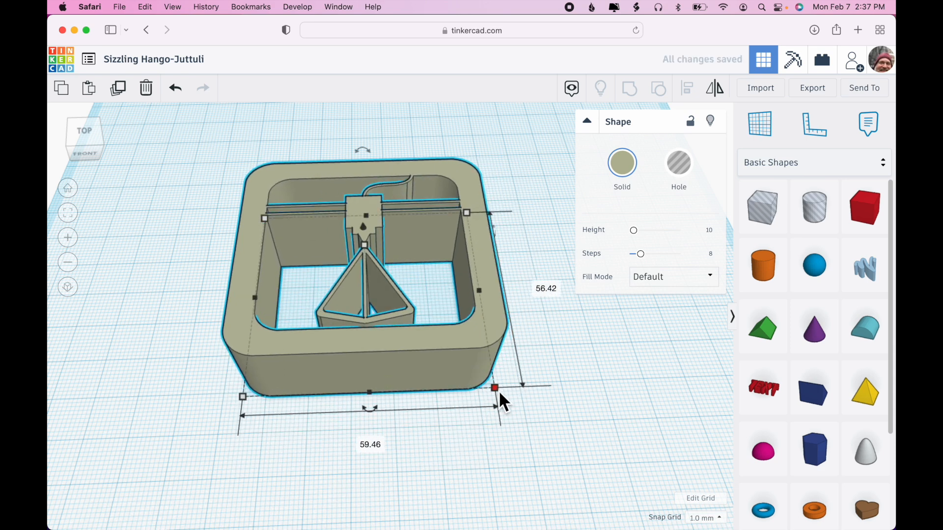
{"action": "key", "text": "super+z"}
{"action": "key", "text": "super+z"}
{"action": "scroll", "coordinate": [393, 305], "scroll_direction": "down", "scroll_amount": 2}
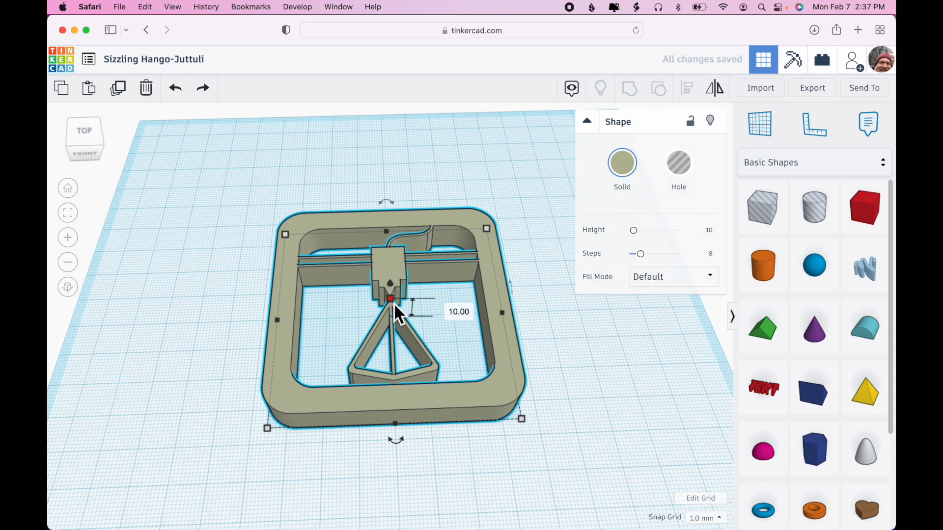
Step: Try a cylinder as a round backing centred behind the logo, and delete it
{"action": "right_click_drag", "start_coordinate": [593, 379], "coordinate": [588, 434]}
{"action": "scroll", "coordinate": [518, 235], "scroll_direction": "down", "scroll_amount": 3}
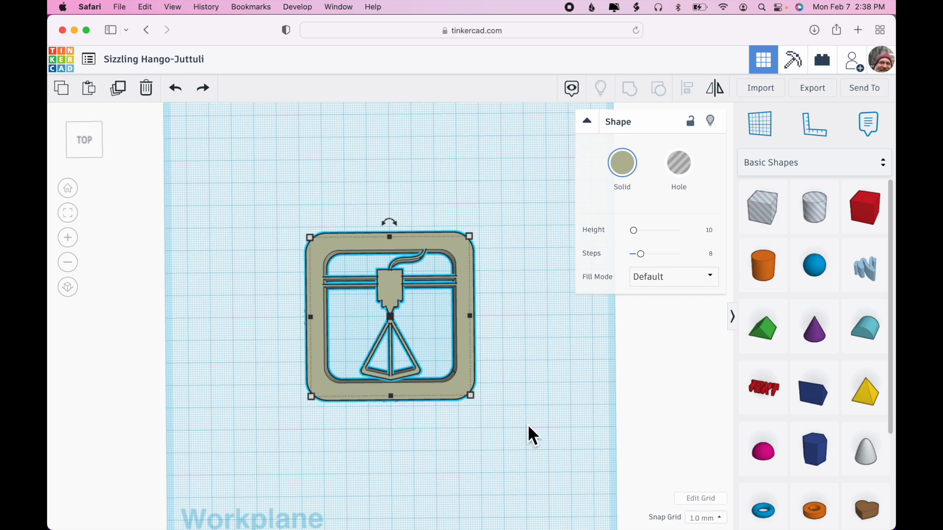
{"action": "left_click", "coordinate": [513, 346]}
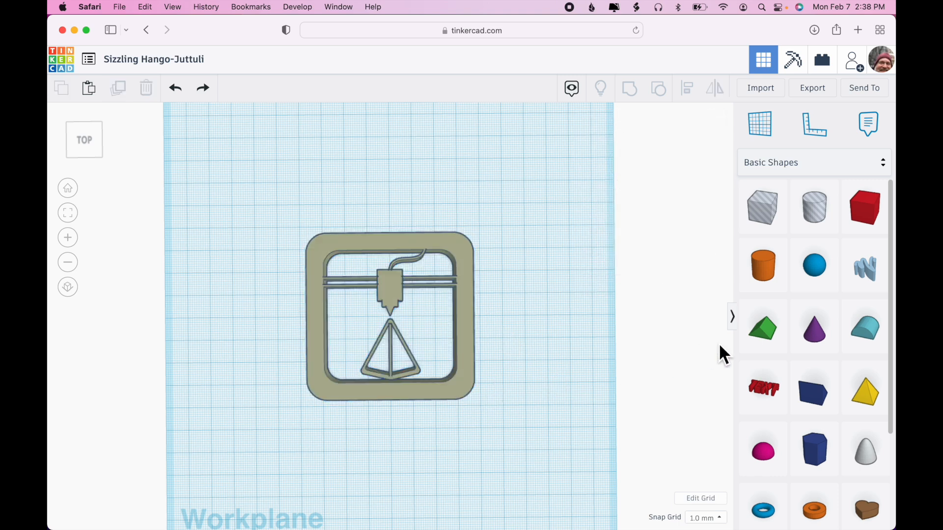
{"action": "left_click_drag", "start_coordinate": [768, 268], "coordinate": [484, 367]}
{"action": "right_click_drag", "start_coordinate": [558, 437], "coordinate": [553, 390]}
{"action": "left_click_drag", "start_coordinate": [384, 181], "coordinate": [385, 317]}
{"action": "right_click_drag", "start_coordinate": [592, 351], "coordinate": [594, 397]}
{"action": "left_click", "coordinate": [586, 396]}
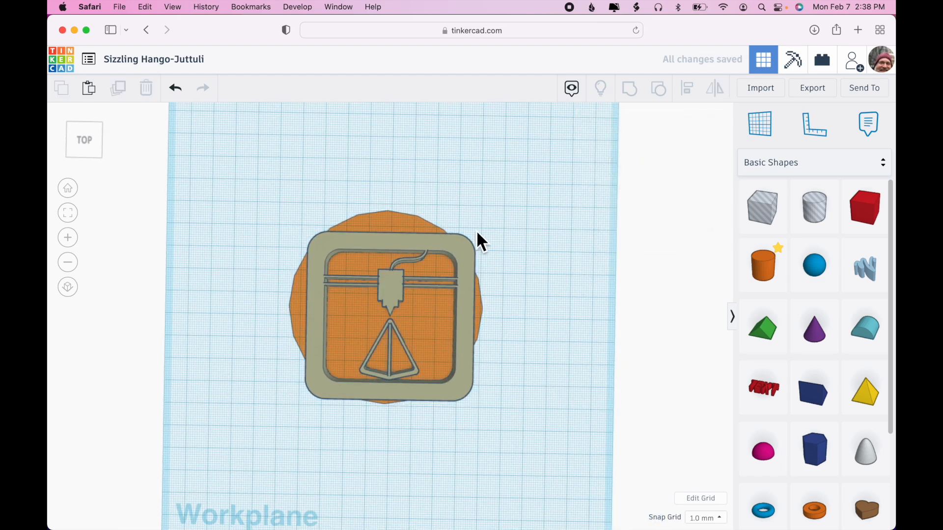
{"action": "left_click", "coordinate": [408, 225]}
{"action": "key", "text": "Delete"}
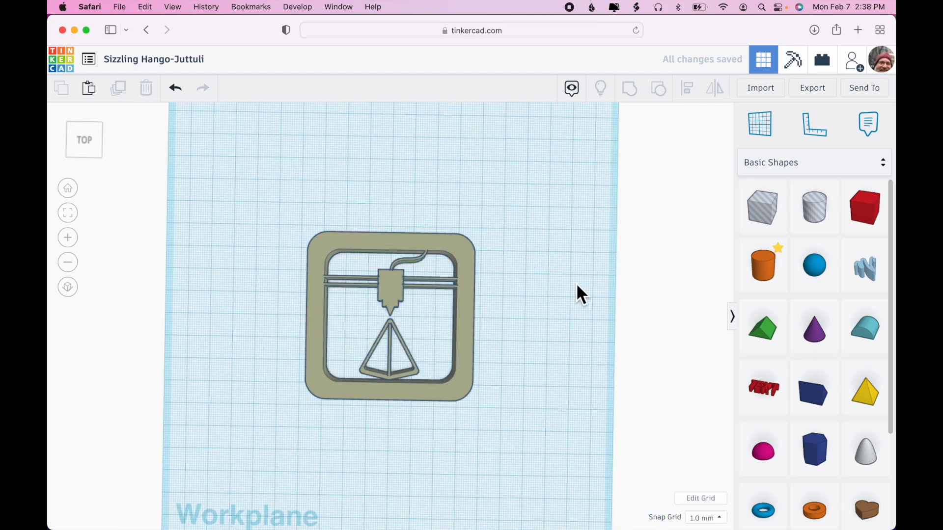
Step: Place a snap-fit gear from the Hardware shapes on the workplane to the right of the logo
{"action": "left_click", "coordinate": [813, 164]}
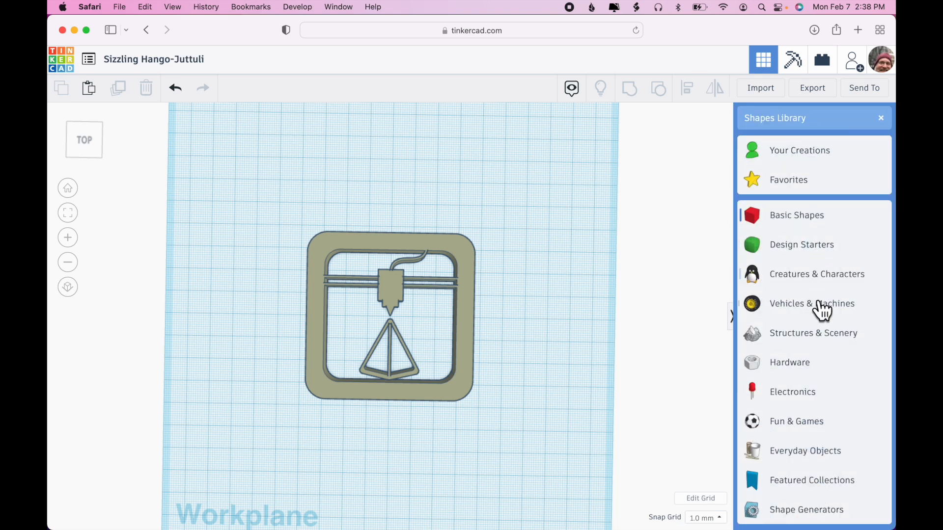
{"action": "left_click", "coordinate": [798, 368]}
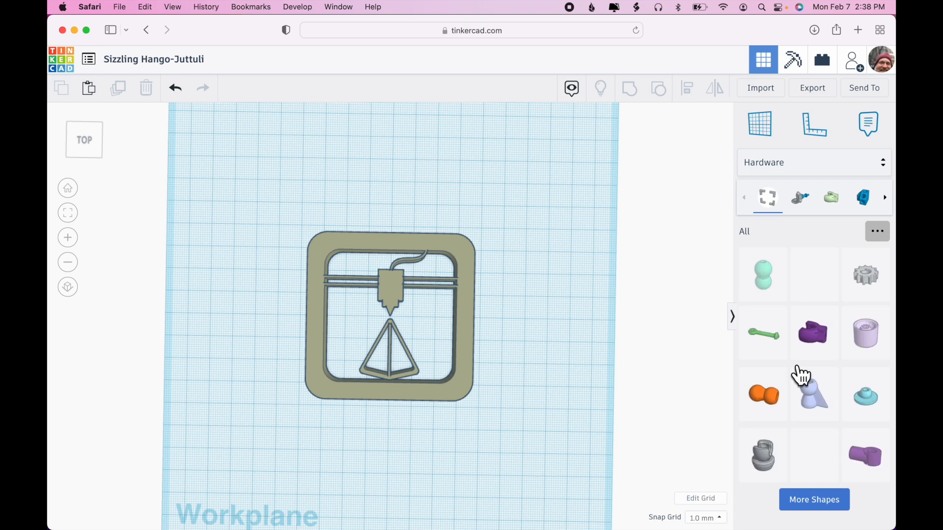
{"action": "left_click_drag", "start_coordinate": [869, 283], "coordinate": [528, 345]}
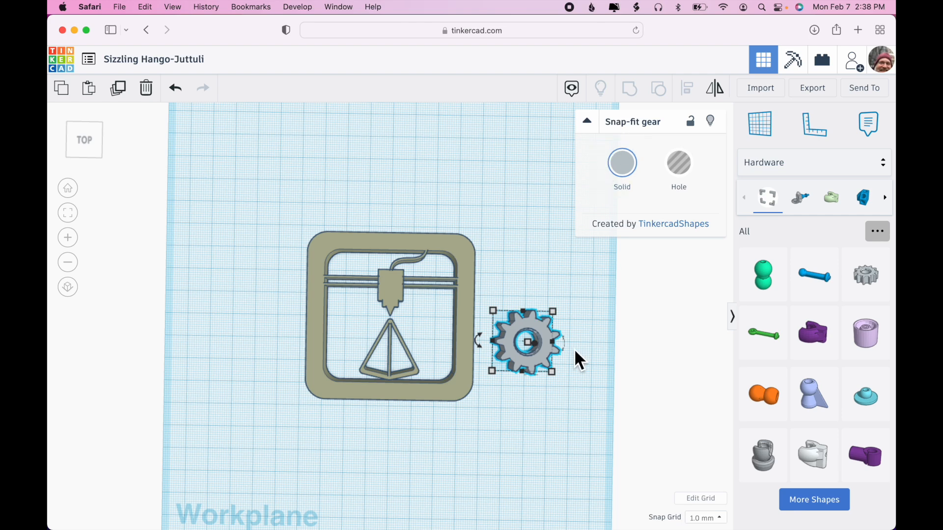
{"action": "key", "text": "f"}
{"action": "right_click_drag", "start_coordinate": [608, 426], "coordinate": [550, 355]}
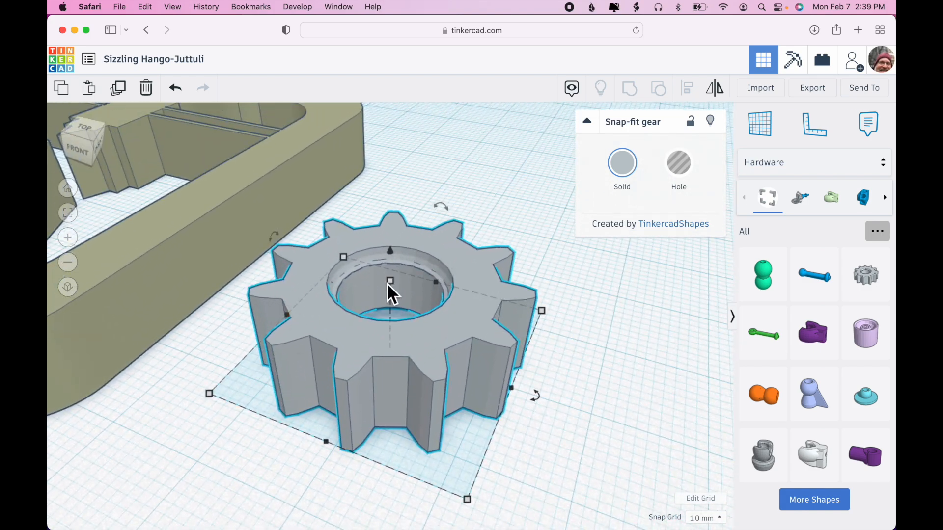
{"action": "right_click_drag", "start_coordinate": [616, 351], "coordinate": [486, 334]}
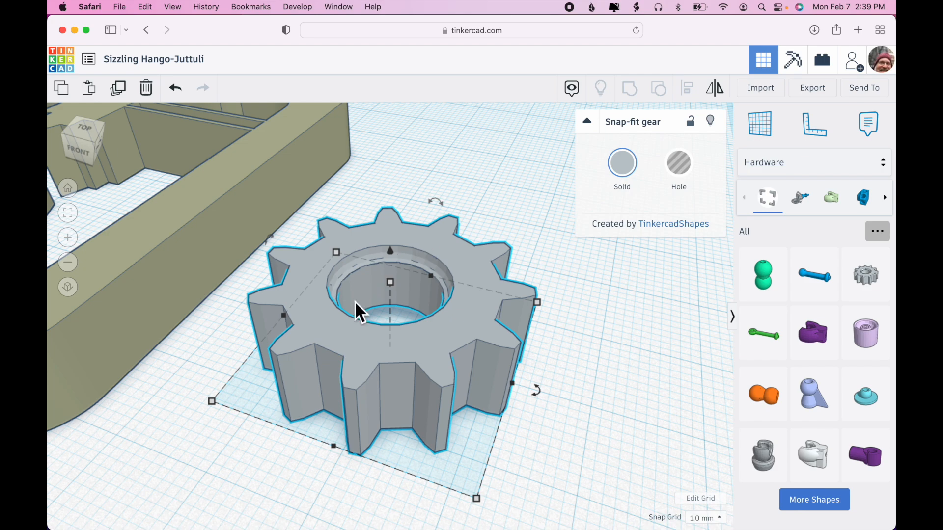
{"action": "right_click_drag", "start_coordinate": [596, 421], "coordinate": [540, 412]}
{"action": "scroll", "coordinate": [563, 324], "scroll_direction": "down", "scroll_amount": 3}
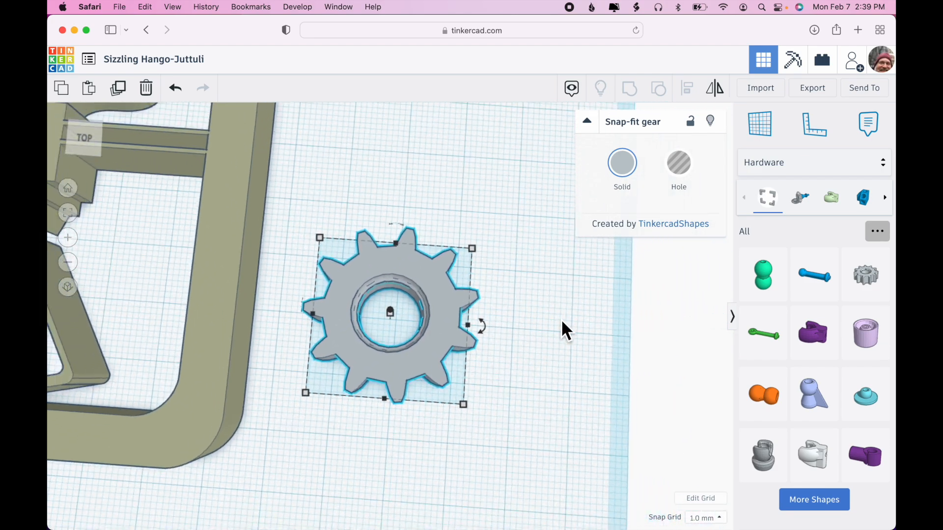
{"action": "left_click", "coordinate": [84, 137]}
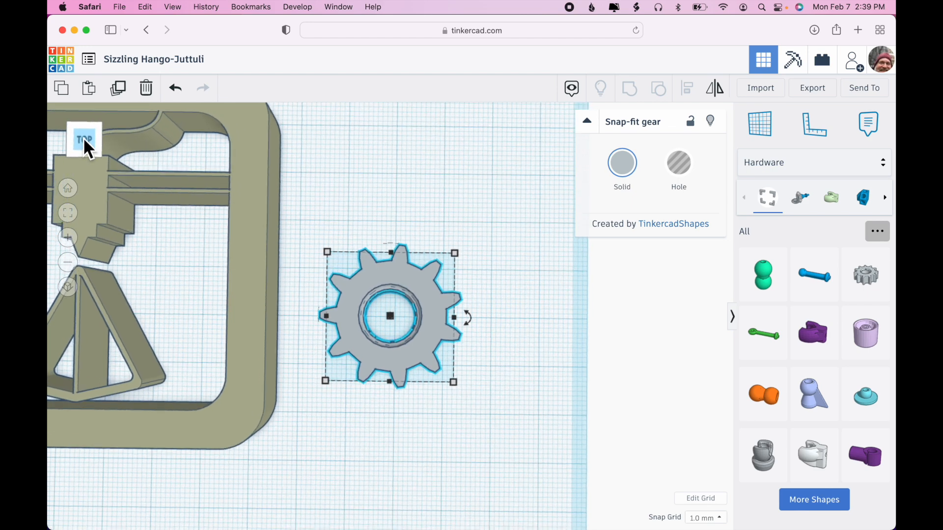
{"action": "left_click", "coordinate": [542, 352]}
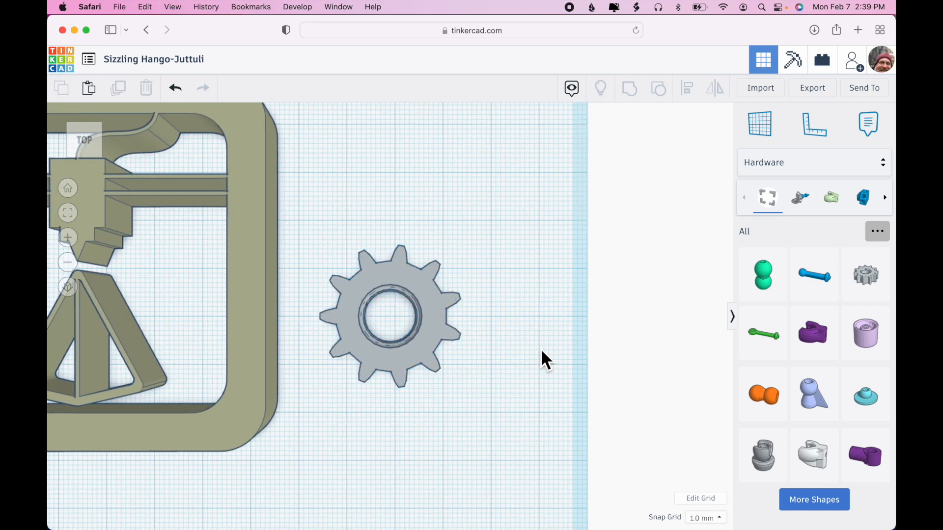
Step: Add a basic cylinder with 64 sides and move it over the centre hole of the gear
{"action": "left_click", "coordinate": [815, 162]}
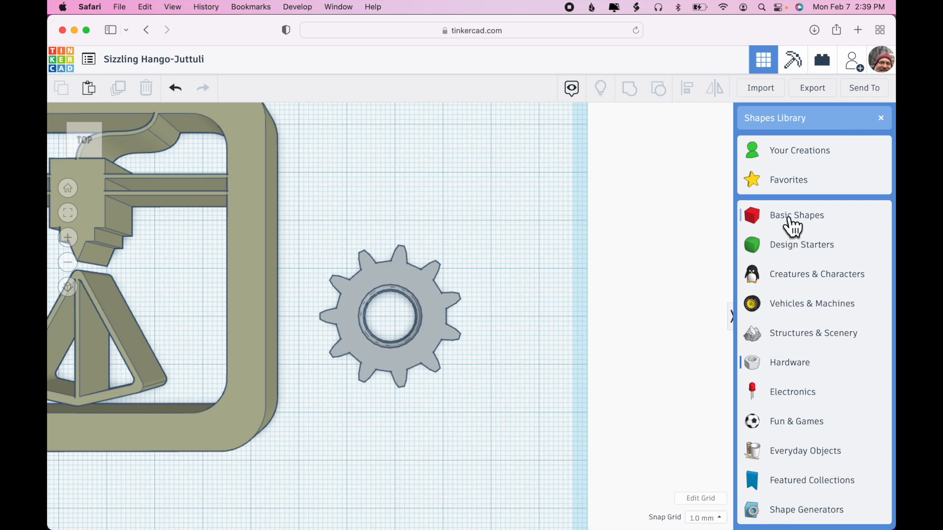
{"action": "left_click", "coordinate": [792, 222]}
{"action": "left_click_drag", "start_coordinate": [765, 273], "coordinate": [403, 416]}
{"action": "left_click_drag", "start_coordinate": [636, 232], "coordinate": [705, 238]}
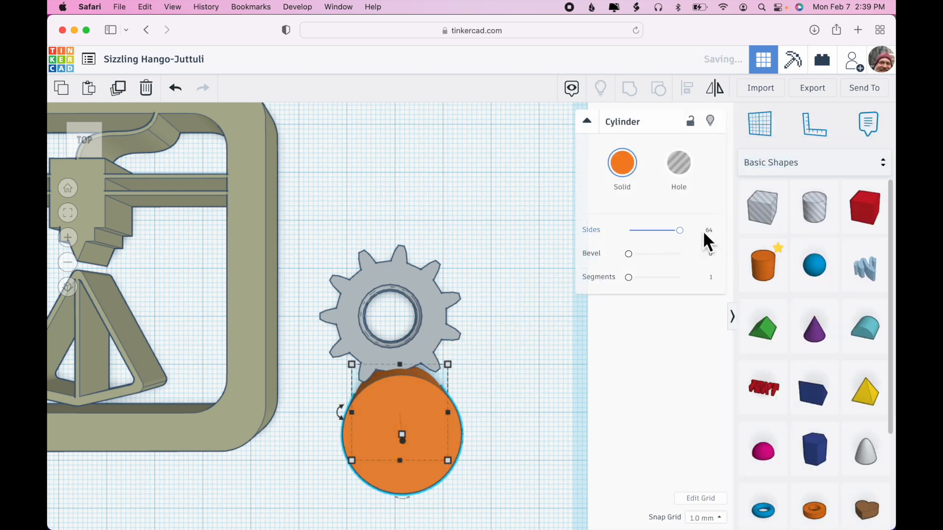
{"action": "left_click_drag", "start_coordinate": [442, 448], "coordinate": [414, 327]}
{"action": "mouse_move", "coordinate": [486, 353]}
{"action": "right_mouse_down"}
{"action": "mouse_move", "coordinate": [483, 319]}
{"action": "mouse_move", "coordinate": [482, 391]}
{"action": "mouse_move", "coordinate": [492, 343]}
{"action": "mouse_move", "coordinate": [492, 361]}
{"action": "right_mouse_up"}
{"action": "left_click_drag", "start_coordinate": [491, 361], "coordinate": [491, 381]}
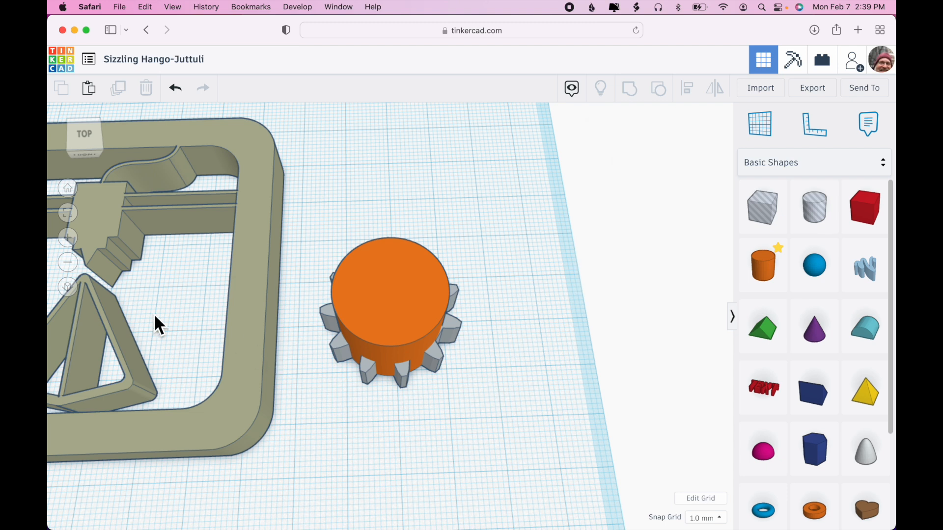
Step: Switch to the orthographic top view and nudge the cylinder up one 1.0 mm grid step over the gear
{"action": "left_click", "coordinate": [68, 288]}
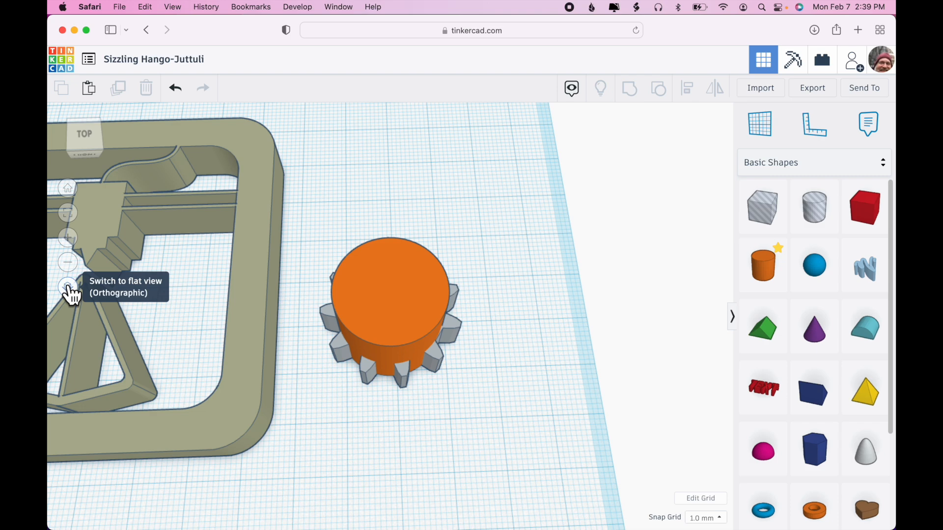
{"action": "left_click", "coordinate": [88, 137]}
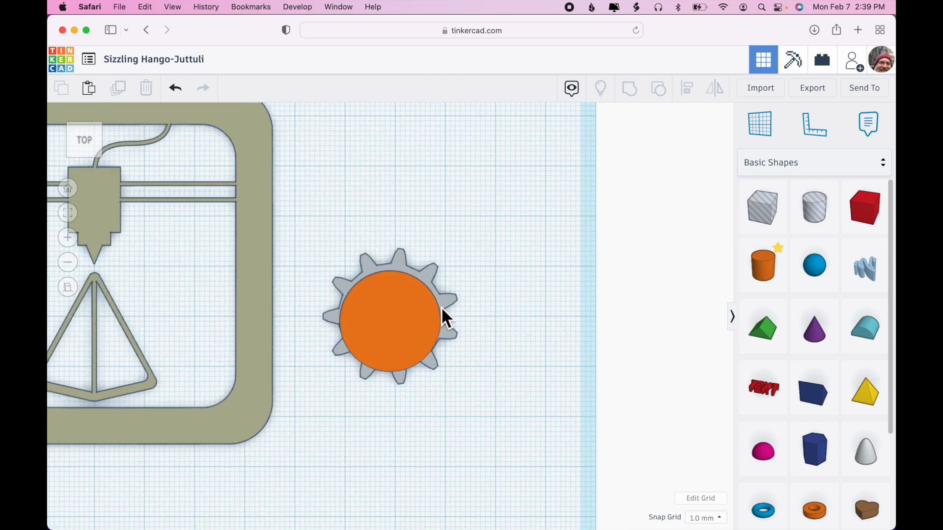
{"action": "left_click", "coordinate": [415, 311]}
{"action": "key", "text": "Up"}
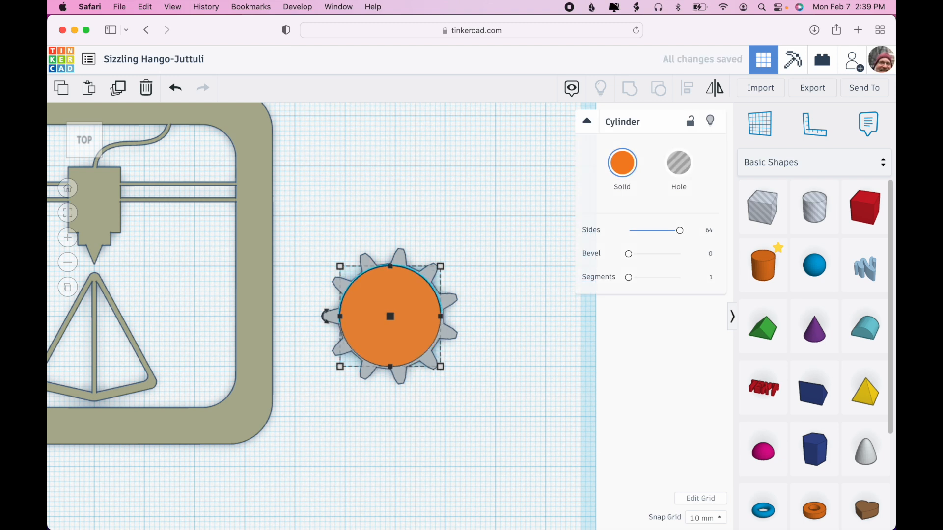
Step: Set the snap grid to 0.1 mm and nudge the cylinder 0.2 mm to the right to centre it on the gear
{"action": "left_click", "coordinate": [705, 521]}
{"action": "left_click", "coordinate": [706, 399]}
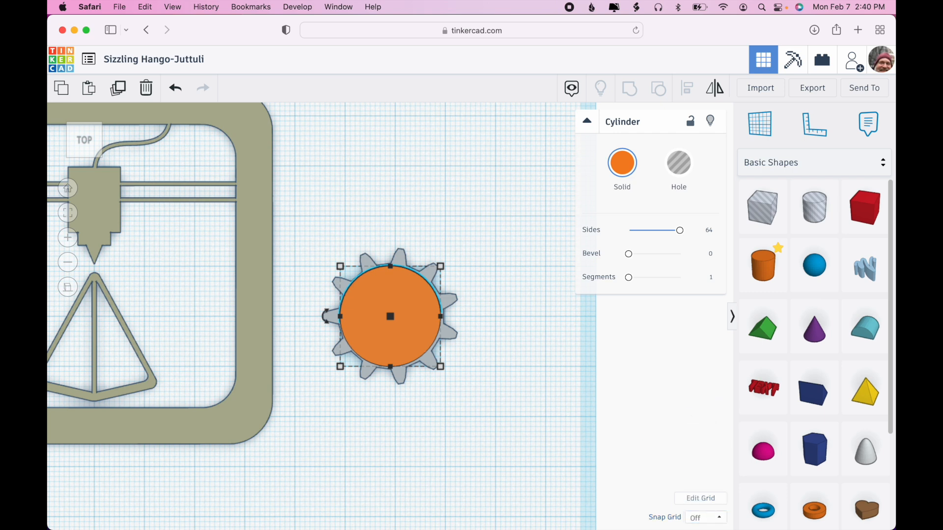
{"action": "left_click", "coordinate": [712, 519]}
{"action": "left_click", "coordinate": [714, 416]}
{"action": "key", "text": "Right"}
{"action": "key", "text": "Right"}
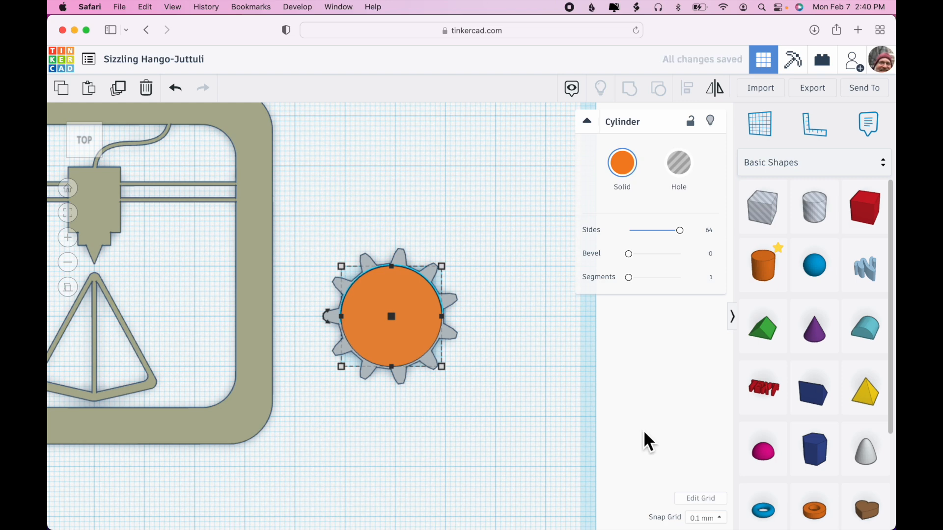
Step: Set the cylinder's height to 9 mm
{"action": "left_click", "coordinate": [540, 417]}
{"action": "right_click_drag", "start_coordinate": [539, 417], "coordinate": [539, 348]}
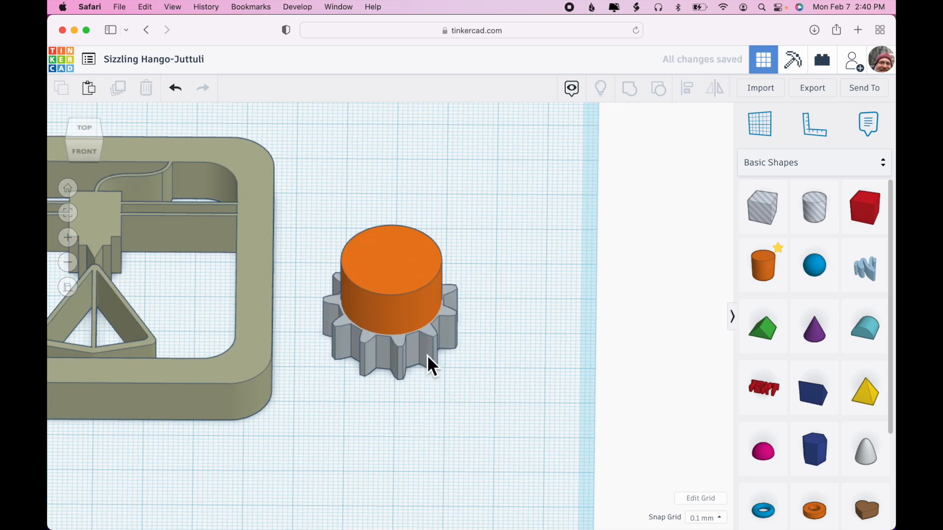
{"action": "left_click", "coordinate": [392, 304]}
{"action": "left_click", "coordinate": [535, 292]}
{"action": "left_click", "coordinate": [426, 258]}
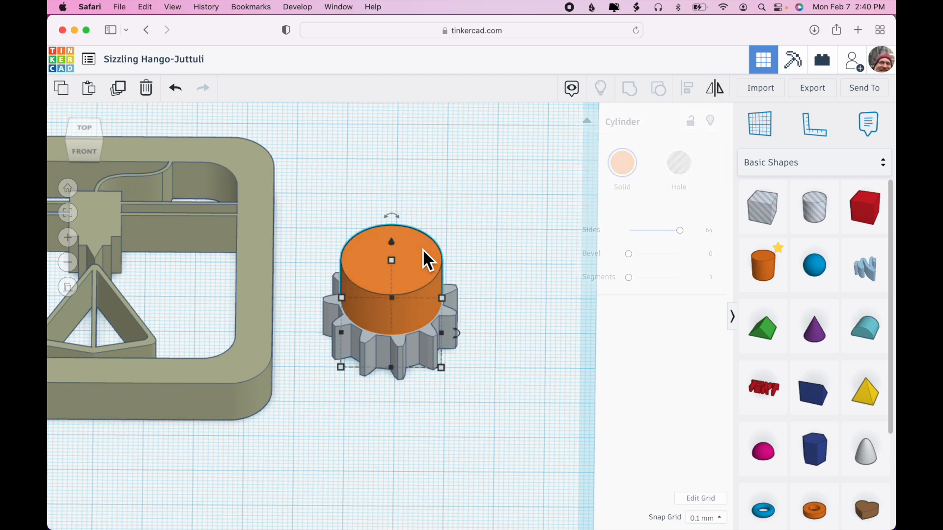
{"action": "left_click", "coordinate": [451, 300]}
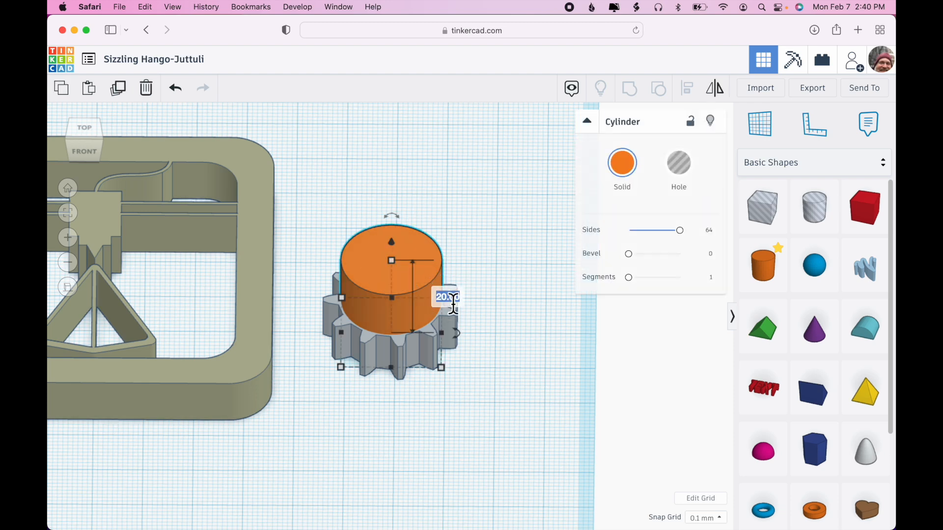
{"action": "type", "text": "9"}
{"action": "key", "text": "Return"}
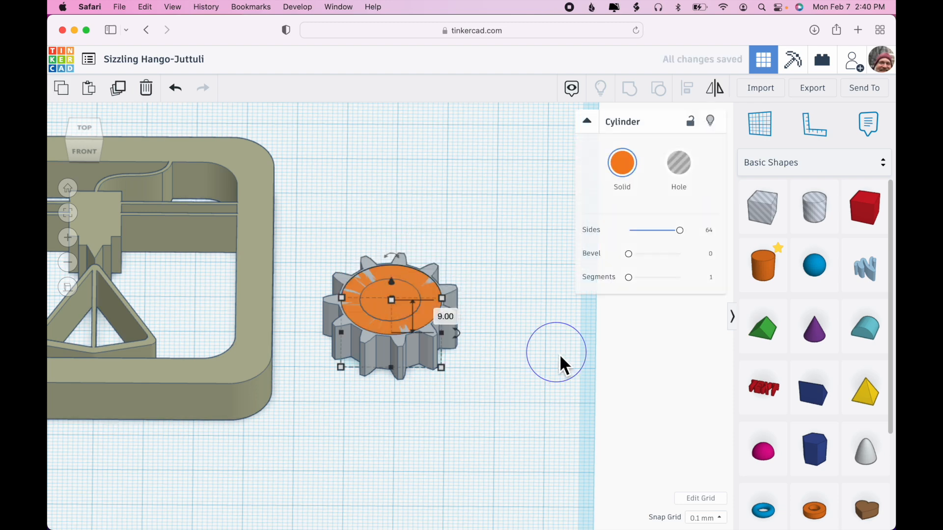
Step: Group the cylinder with the gear into one solid shape that fills the gear's hole
{"action": "right_click_drag", "start_coordinate": [559, 355], "coordinate": [559, 402]}
{"action": "left_click_drag", "start_coordinate": [426, 310], "coordinate": [425, 311]}
{"action": "left_click", "coordinate": [630, 88]}
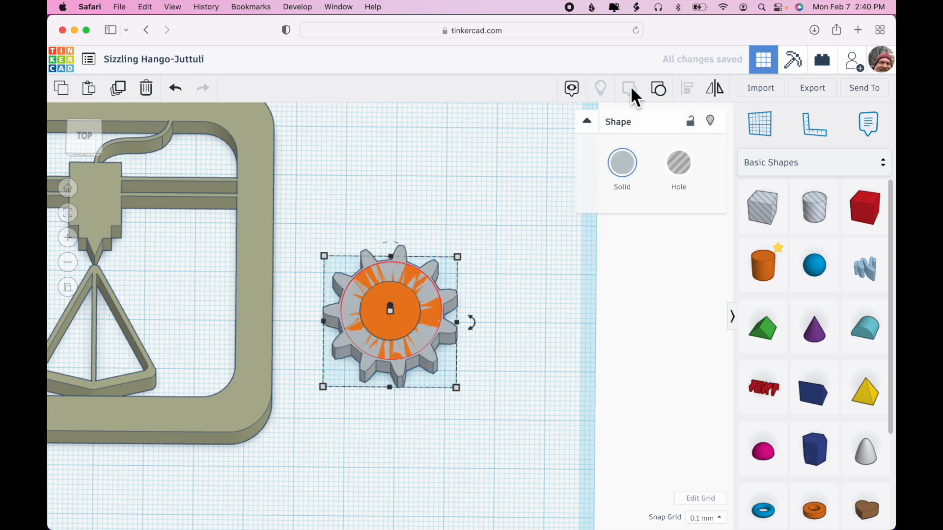
{"action": "scroll", "coordinate": [555, 348], "scroll_direction": "down", "scroll_amount": 3}
{"action": "scroll", "coordinate": [541, 353], "scroll_direction": "up", "scroll_amount": 2}
{"action": "scroll", "coordinate": [539, 355], "scroll_direction": "down", "scroll_amount": 2}
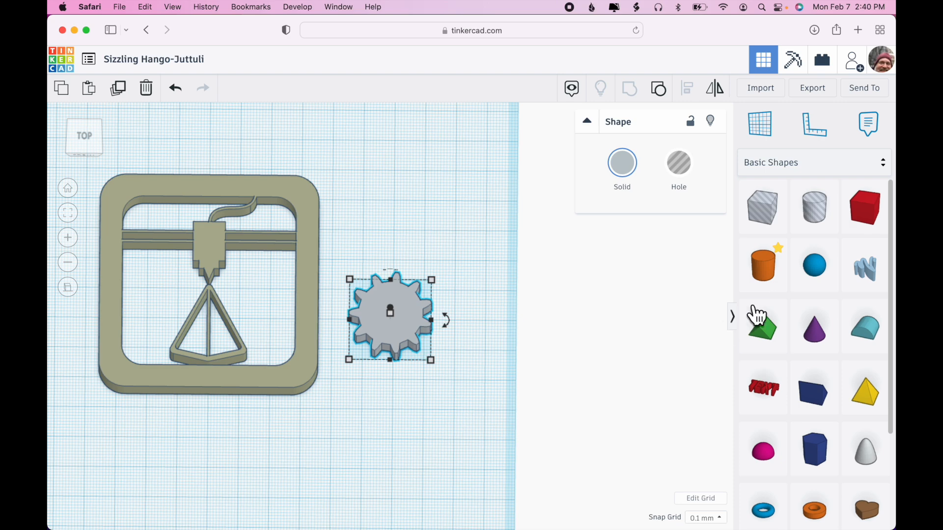
{"action": "right_click_drag", "start_coordinate": [517, 329], "coordinate": [500, 295]}
{"action": "left_click_drag", "start_coordinate": [675, 271], "coordinate": [451, 423]}
{"action": "key", "text": "Delete"}
{"action": "right_click_drag", "start_coordinate": [522, 446], "coordinate": [523, 383]}
{"action": "left_click_drag", "start_coordinate": [764, 265], "coordinate": [502, 297]}
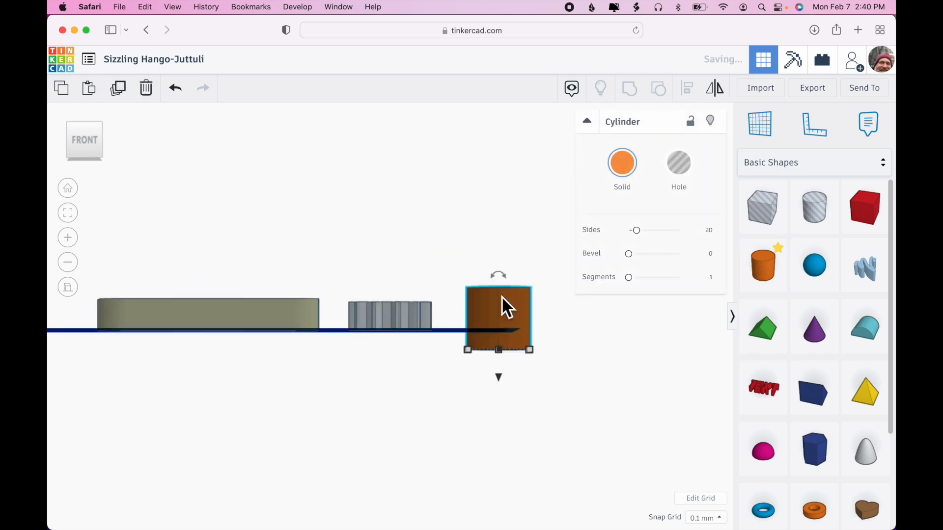
{"action": "mouse_move", "coordinate": [582, 364]}
{"action": "right_mouse_down"}
{"action": "mouse_move", "coordinate": [584, 405]}
{"action": "mouse_move", "coordinate": [578, 380]}
{"action": "mouse_move", "coordinate": [608, 373]}
{"action": "mouse_move", "coordinate": [590, 372]}
{"action": "mouse_move", "coordinate": [533, 320]}
{"action": "mouse_move", "coordinate": [569, 360]}
{"action": "right_mouse_up"}
{"action": "key", "text": "Delete"}
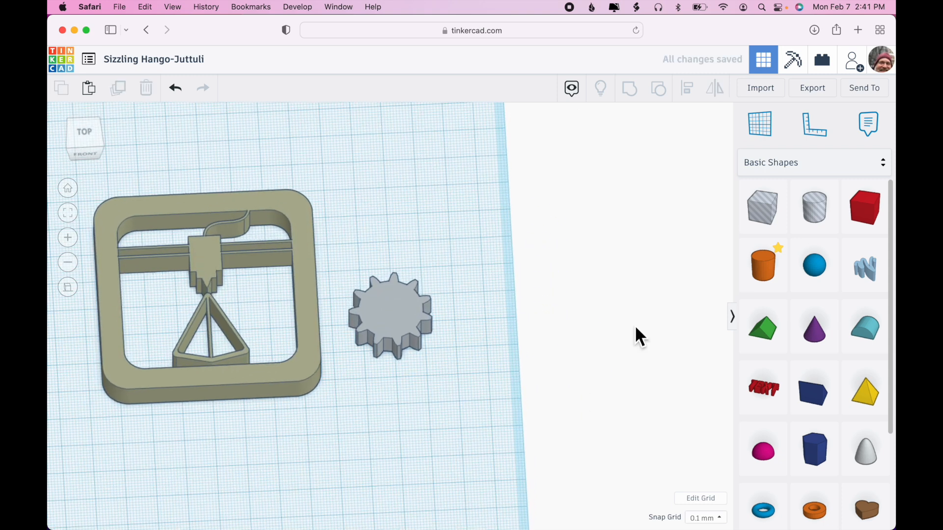
{"action": "left_click_drag", "start_coordinate": [767, 267], "coordinate": [467, 376]}
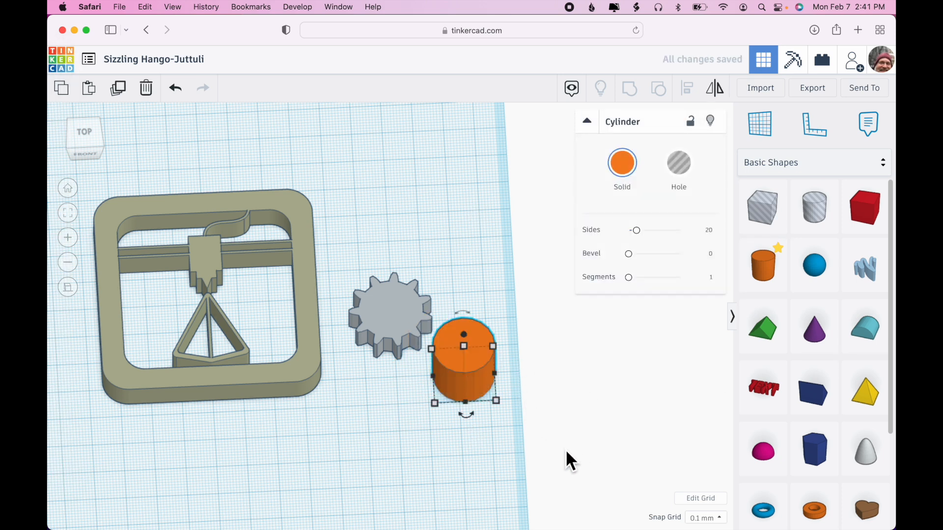
{"action": "right_click_drag", "start_coordinate": [565, 459], "coordinate": [332, 317]}
{"action": "left_click_drag", "start_coordinate": [331, 314], "coordinate": [473, 282]}
{"action": "right_click_drag", "start_coordinate": [294, 299], "coordinate": [506, 270]}
{"action": "left_click_drag", "start_coordinate": [358, 285], "coordinate": [379, 269]}
{"action": "right_click_drag", "start_coordinate": [506, 321], "coordinate": [462, 356]}
{"action": "left_click_drag", "start_coordinate": [213, 446], "coordinate": [348, 346]}
{"action": "right_click_drag", "start_coordinate": [473, 389], "coordinate": [497, 436]}
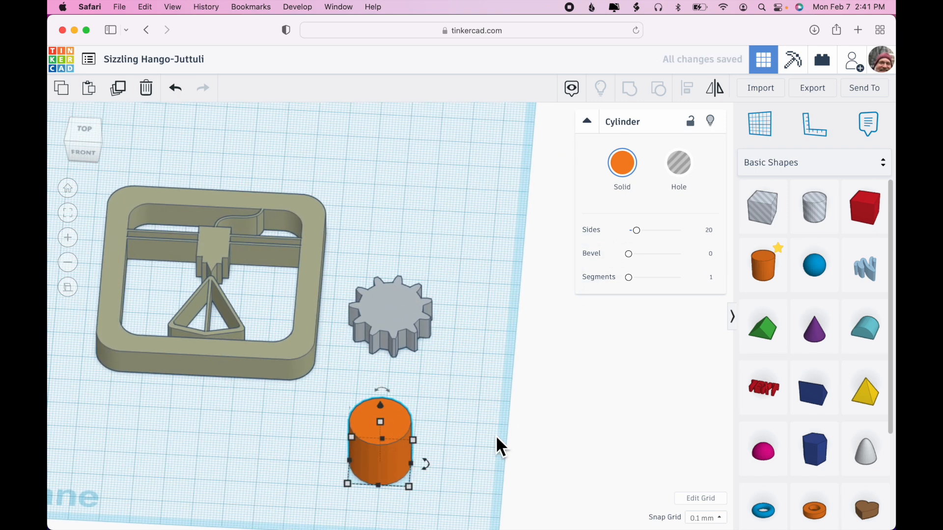
{"action": "key", "text": "Delete"}
Step: Enlarge the gear proportionally until it is bigger than the printer logo and move it against the logo
{"action": "scroll", "coordinate": [497, 428], "scroll_direction": "down", "scroll_amount": 4}
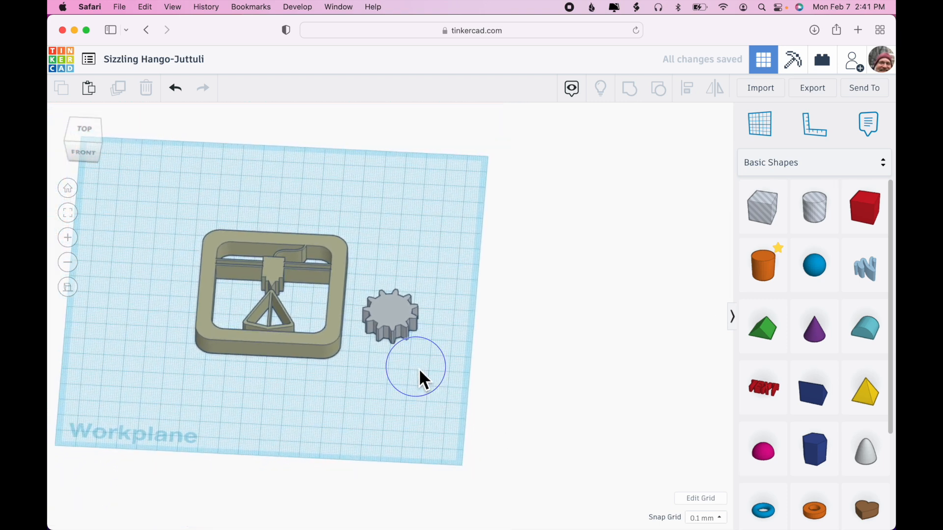
{"action": "left_click", "coordinate": [394, 314]}
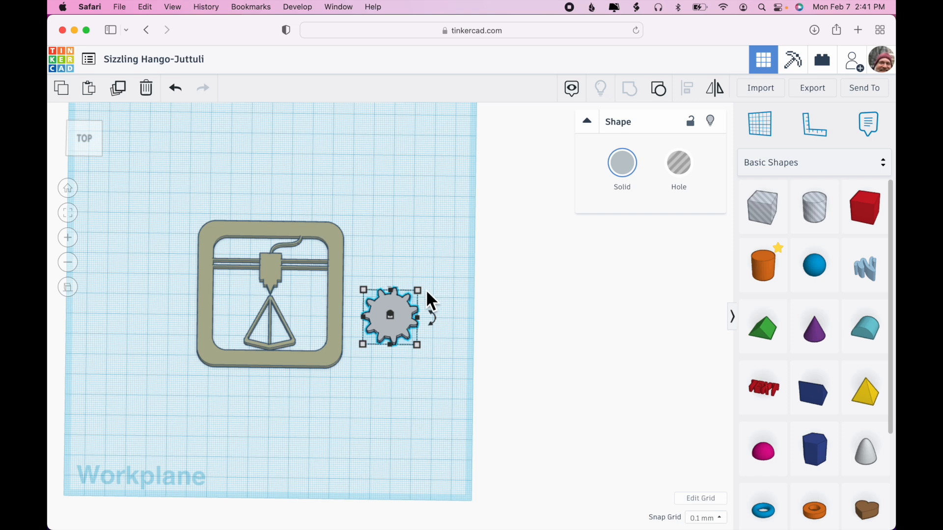
{"action": "left_click_drag", "start_coordinate": [420, 294], "coordinate": [578, 171], "text": "shift"}
{"action": "left_click_drag", "start_coordinate": [532, 259], "coordinate": [351, 314]}
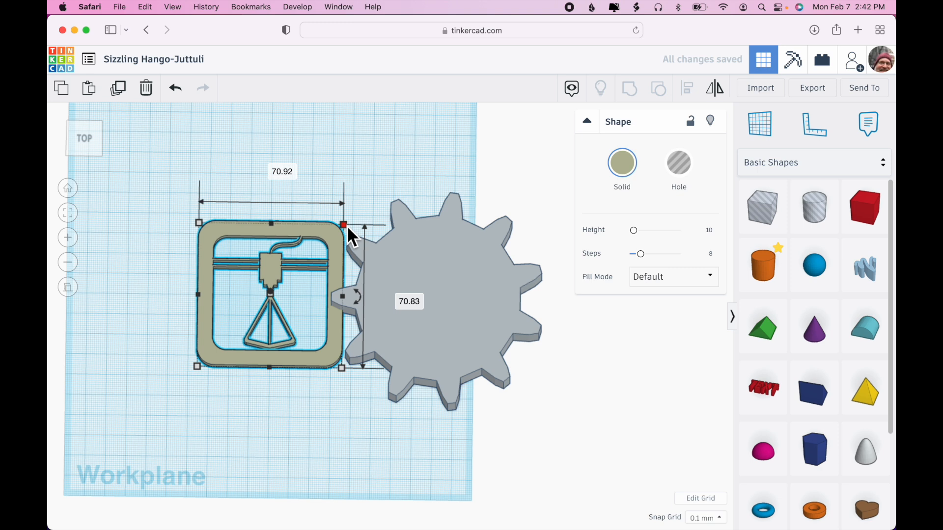
Step: Shrink the printer logo proportionally and move the gear so that it lies underneath the whole logo
{"action": "left_click_drag", "start_coordinate": [346, 225], "coordinate": [312, 256], "text": "shift"}
{"action": "left_click_drag", "start_coordinate": [449, 305], "coordinate": [397, 278]}
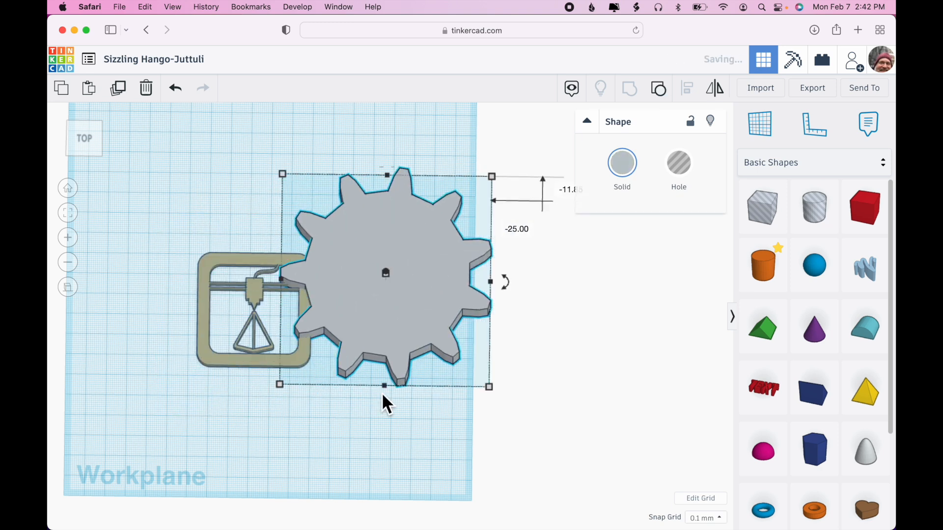
{"action": "right_click_drag", "start_coordinate": [389, 501], "coordinate": [395, 407]}
{"action": "left_click_drag", "start_coordinate": [383, 244], "coordinate": [384, 298]}
{"action": "right_click_drag", "start_coordinate": [384, 298], "coordinate": [432, 395]}
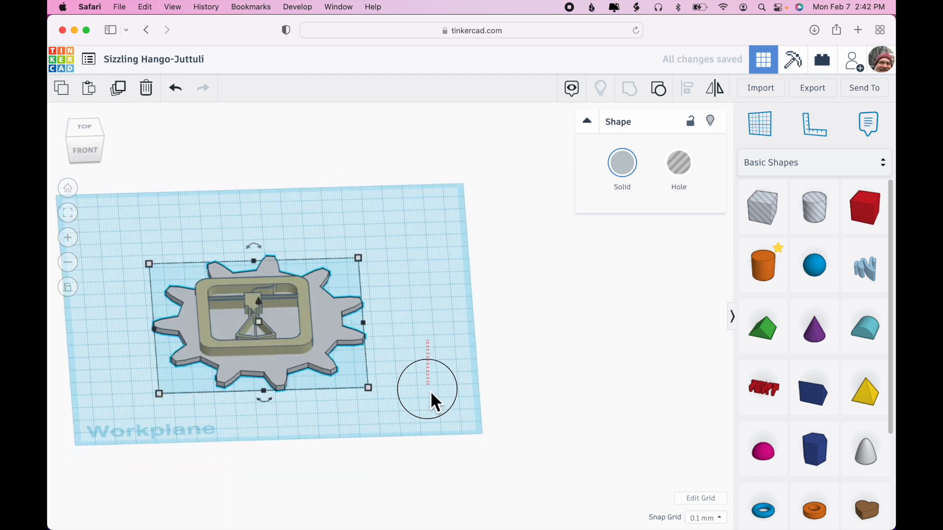
Step: Align the printer logo and the gear to each other's centre across their width
{"action": "scroll", "coordinate": [439, 418], "scroll_direction": "up", "scroll_amount": 3}
{"action": "key", "text": "super+a"}
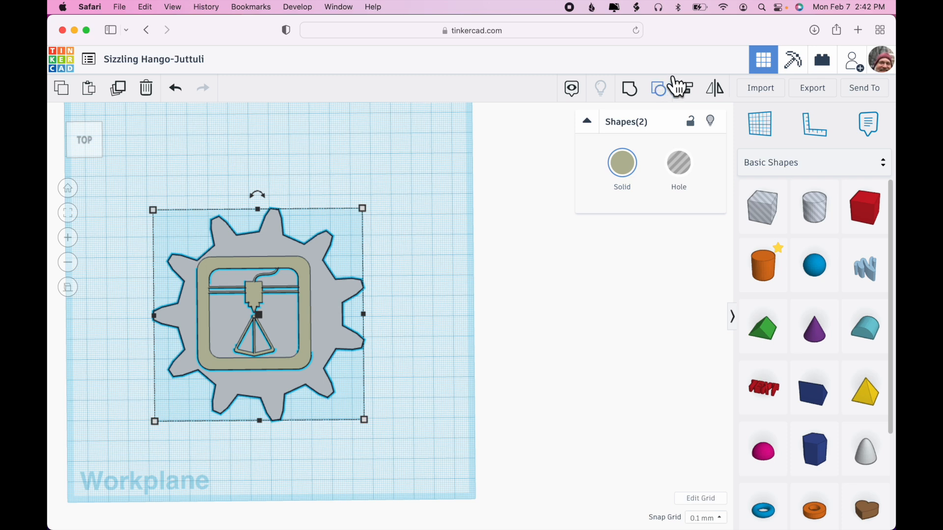
{"action": "left_click", "coordinate": [688, 88]}
{"action": "left_click", "coordinate": [258, 194]}
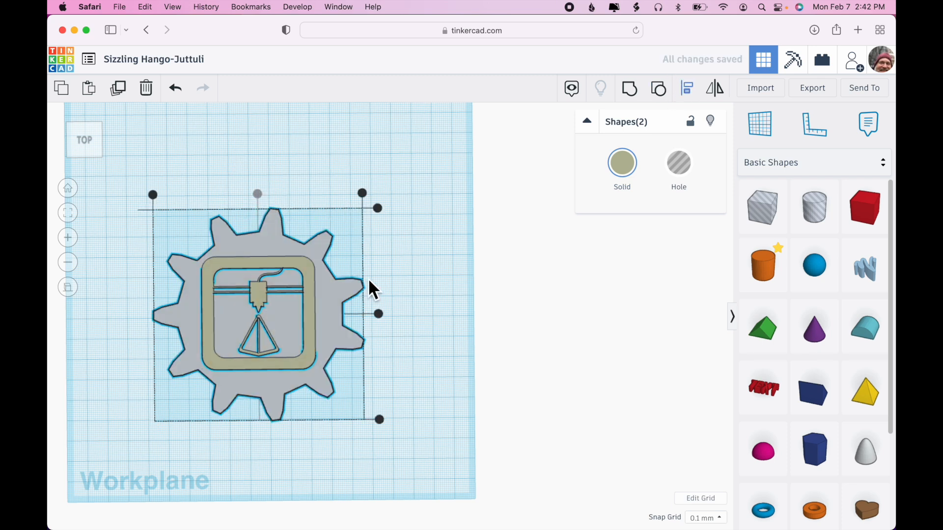
{"action": "left_click", "coordinate": [430, 341]}
Step: Set the gear's height to 1 mm
{"action": "right_click_drag", "start_coordinate": [429, 337], "coordinate": [429, 250]}
{"action": "left_click", "coordinate": [272, 359]}
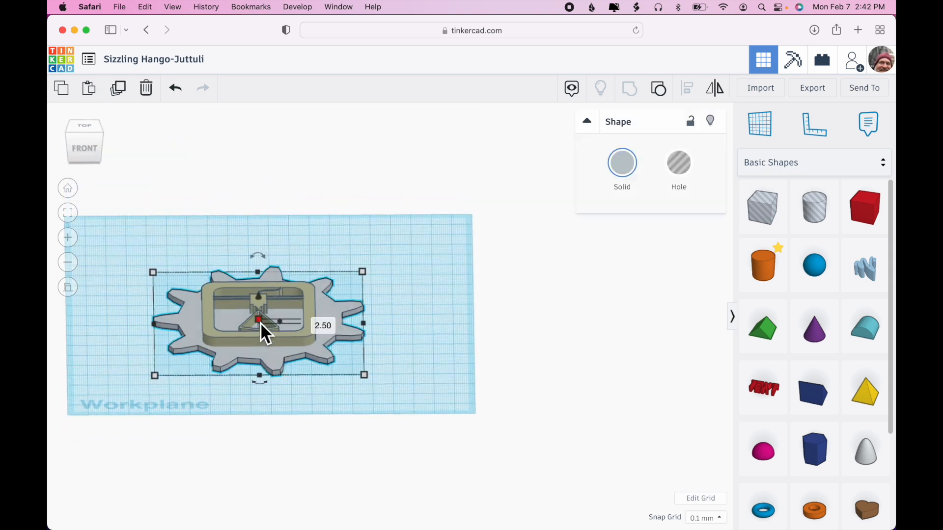
{"action": "left_click", "coordinate": [316, 322]}
{"action": "type", "text": "1"}
{"action": "key", "text": "Return"}
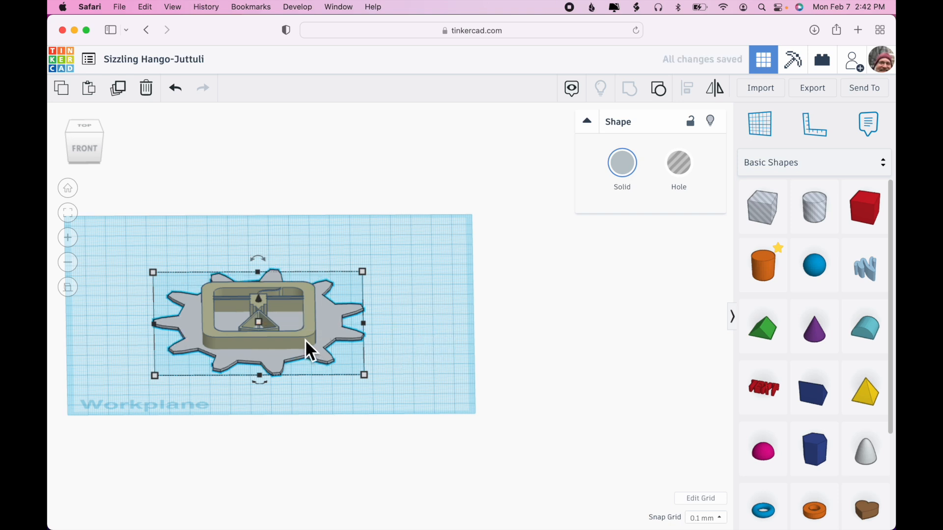
Step: Set the printer logo's height to 3 mm and check how it sits above the gear
{"action": "left_click", "coordinate": [305, 339]}
{"action": "left_click", "coordinate": [316, 318]}
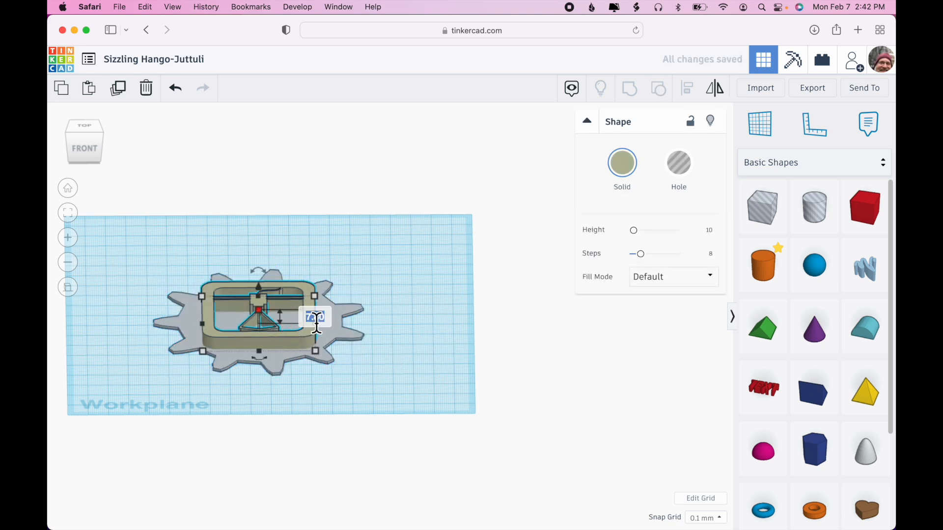
{"action": "type", "text": "3"}
{"action": "key", "text": "Return"}
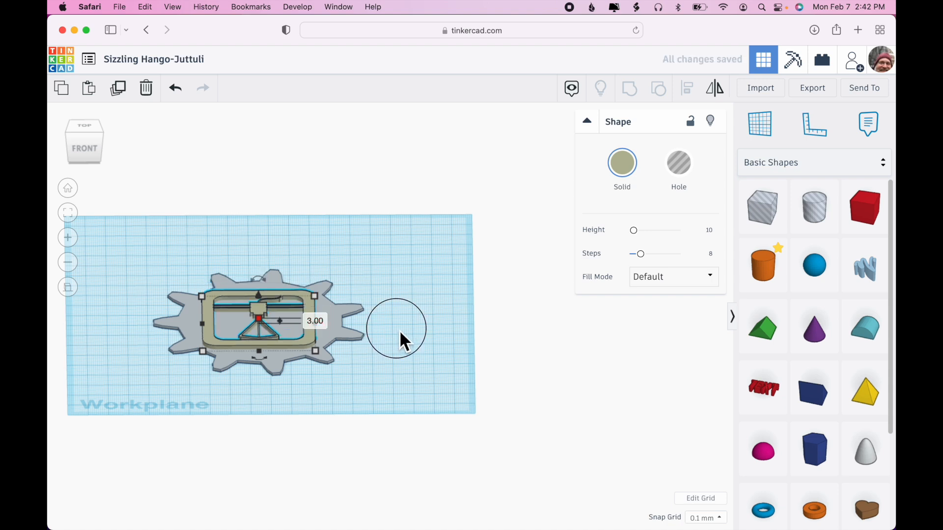
{"action": "left_click", "coordinate": [399, 330]}
{"action": "right_click_drag", "start_coordinate": [399, 330], "coordinate": [301, 344]}
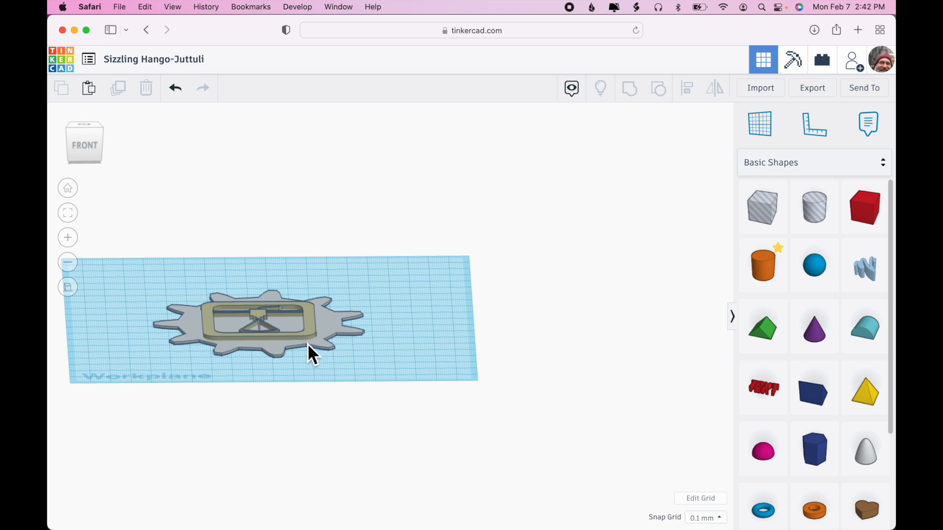
{"action": "right_click_drag", "start_coordinate": [398, 323], "coordinate": [382, 364]}
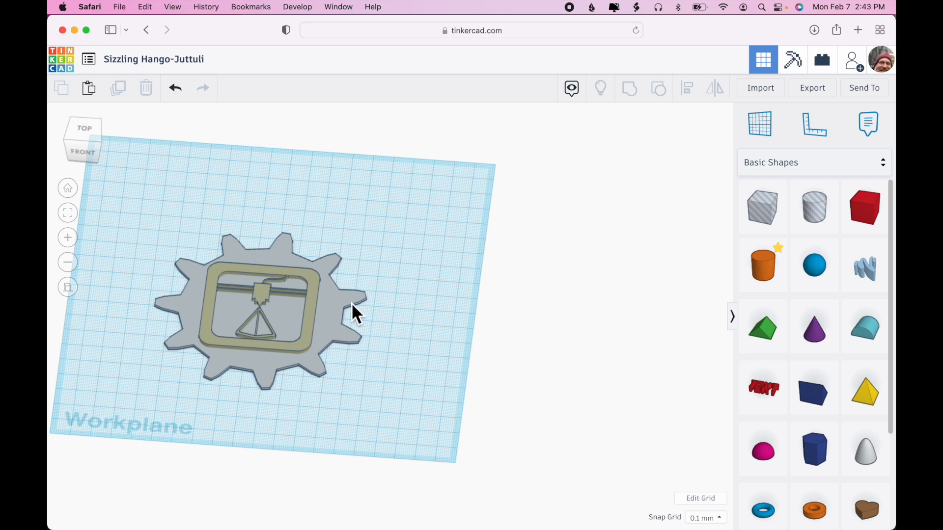
Step: Colour the printer logo golden yellow and the gear dark red
{"action": "right_click_drag", "start_coordinate": [437, 362], "coordinate": [281, 365]}
{"action": "left_click", "coordinate": [281, 366]}
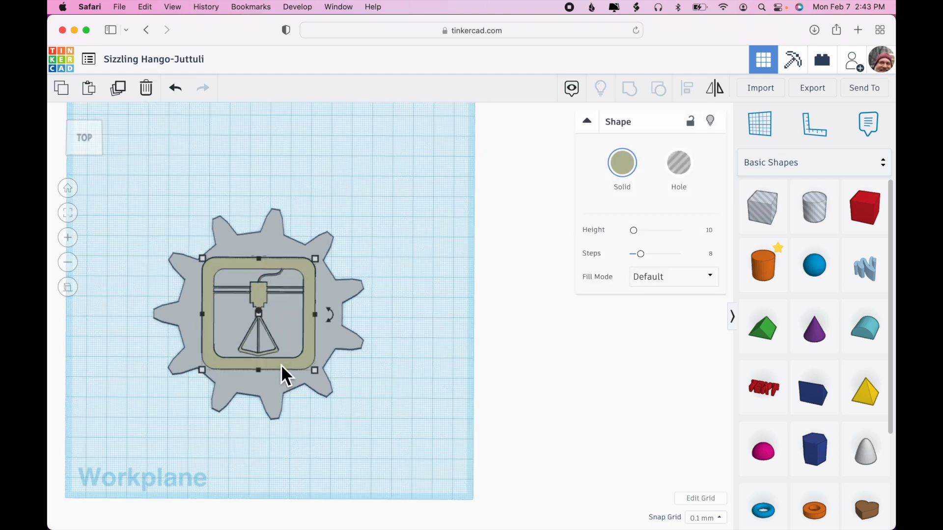
{"action": "left_click", "coordinate": [623, 165]}
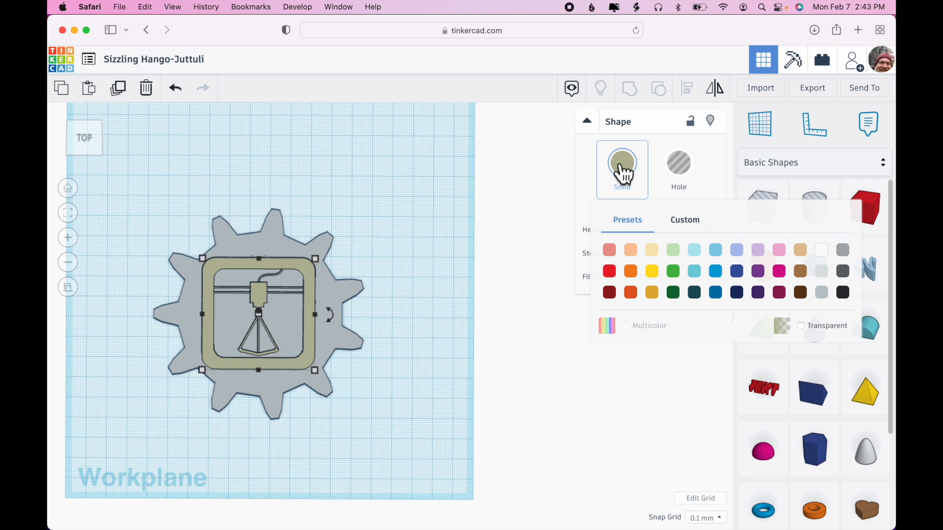
{"action": "left_click", "coordinate": [652, 293]}
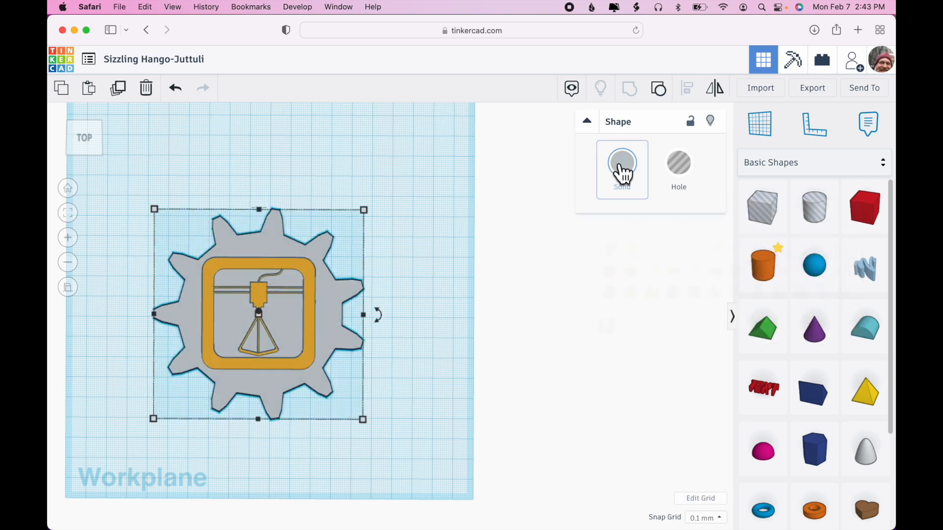
{"action": "left_click", "coordinate": [621, 168]}
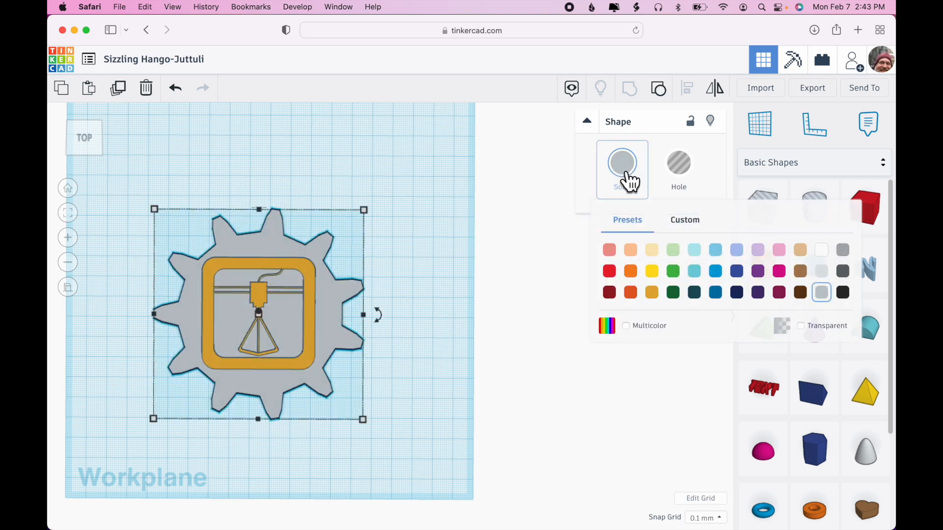
{"action": "left_click", "coordinate": [613, 296]}
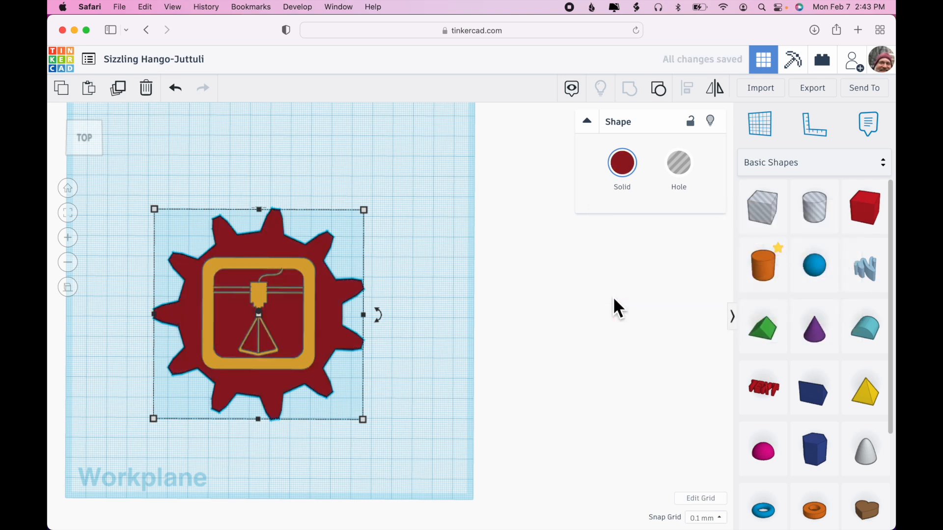
{"action": "left_click", "coordinate": [515, 323]}
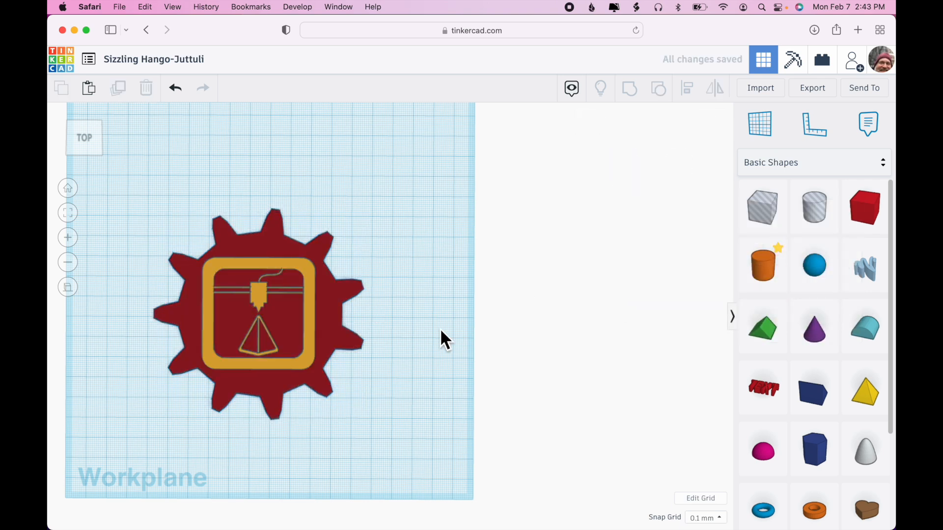
Step: Group the printer logo and the gear into one shape
{"action": "scroll", "coordinate": [441, 331], "scroll_direction": "down", "scroll_amount": 2}
{"action": "scroll", "coordinate": [441, 332], "scroll_direction": "up", "scroll_amount": 2}
{"action": "mouse_move", "coordinate": [440, 328]}
{"action": "right_mouse_down"}
{"action": "mouse_move", "coordinate": [441, 305]}
{"action": "mouse_move", "coordinate": [440, 315]}
{"action": "right_mouse_up"}
{"action": "key", "text": "super+a"}
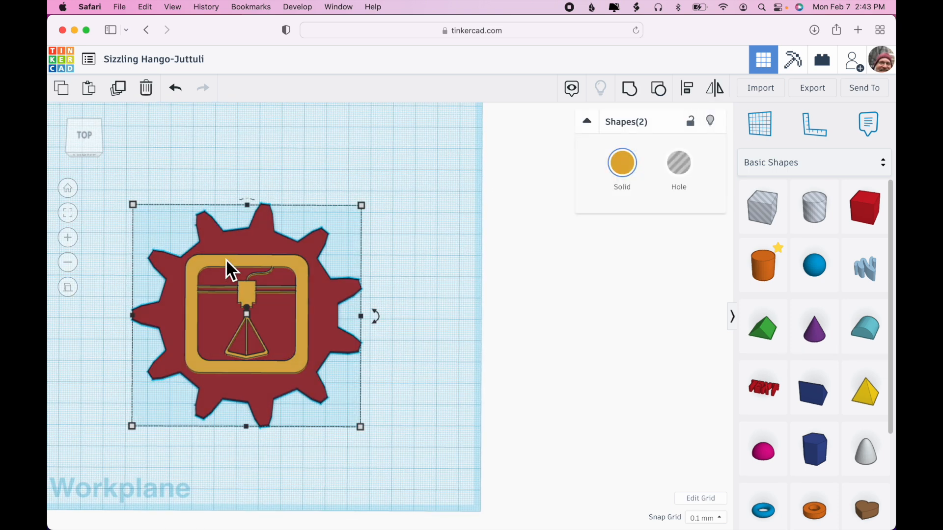
{"action": "left_click", "coordinate": [631, 92]}
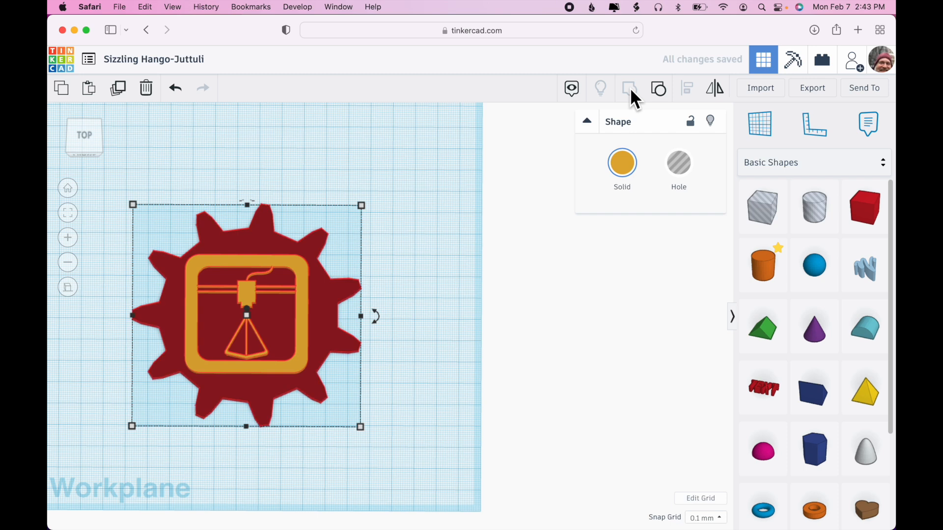
{"action": "left_click", "coordinate": [389, 244]}
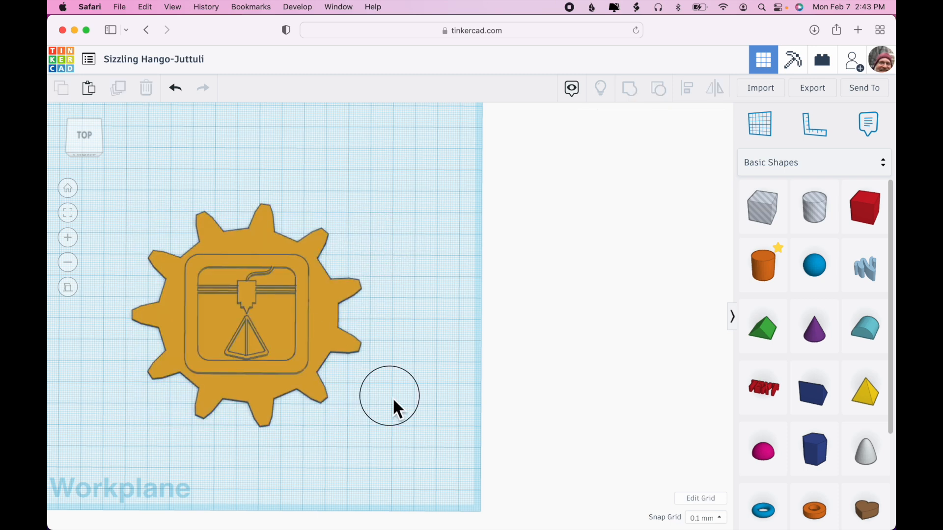
Step: Enable the Multicolor option on the grouped gear and logo to keep their separate colours
{"action": "mouse_move", "coordinate": [438, 400]}
{"action": "right_mouse_down"}
{"action": "mouse_move", "coordinate": [436, 344]}
{"action": "mouse_move", "coordinate": [441, 408]}
{"action": "right_mouse_up"}
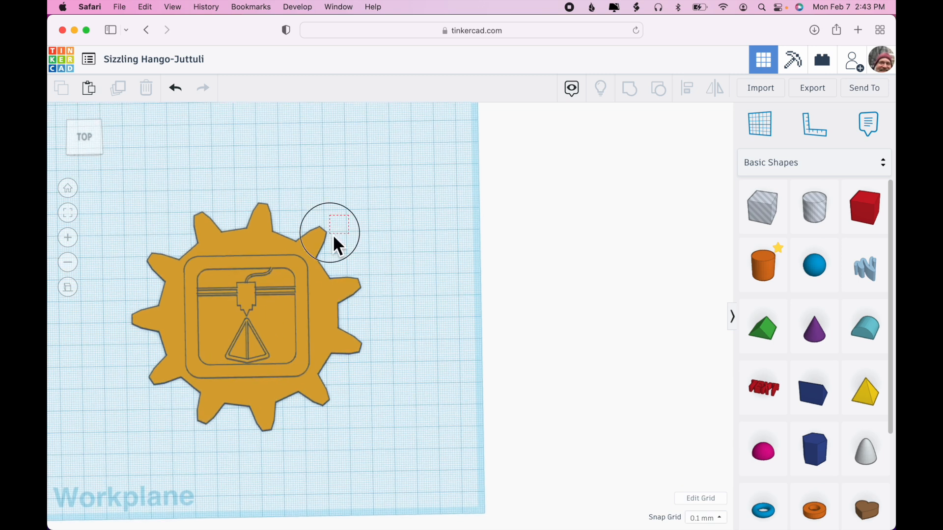
{"action": "left_click", "coordinate": [319, 288]}
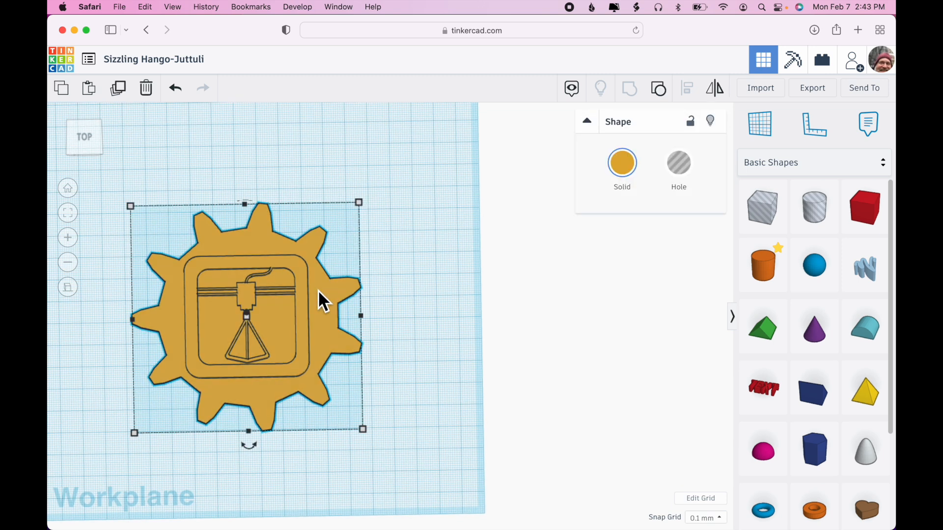
{"action": "left_click", "coordinate": [623, 172]}
{"action": "left_click", "coordinate": [627, 327]}
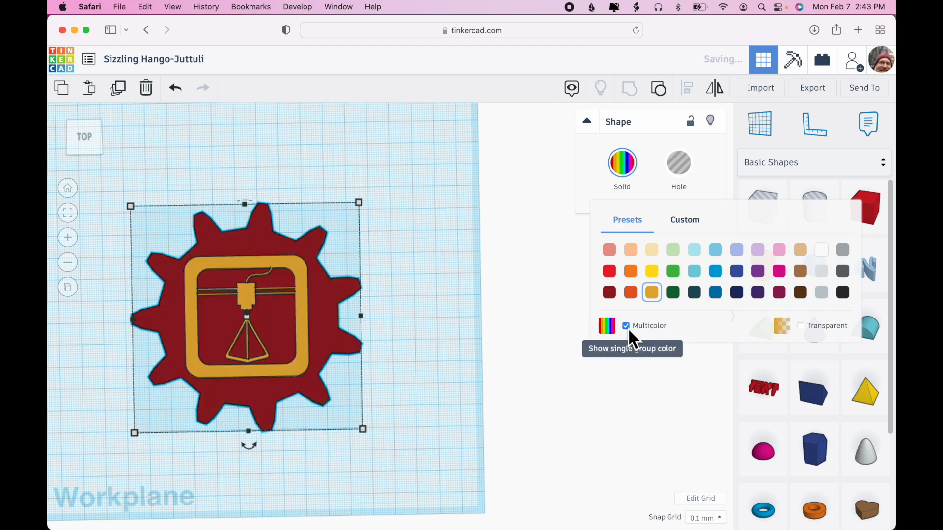
{"action": "left_click", "coordinate": [438, 376]}
Step: Switch from the orthographic to the perspective view and examine the finished gear logo at an angle
{"action": "right_click_drag", "start_coordinate": [438, 375], "coordinate": [434, 344]}
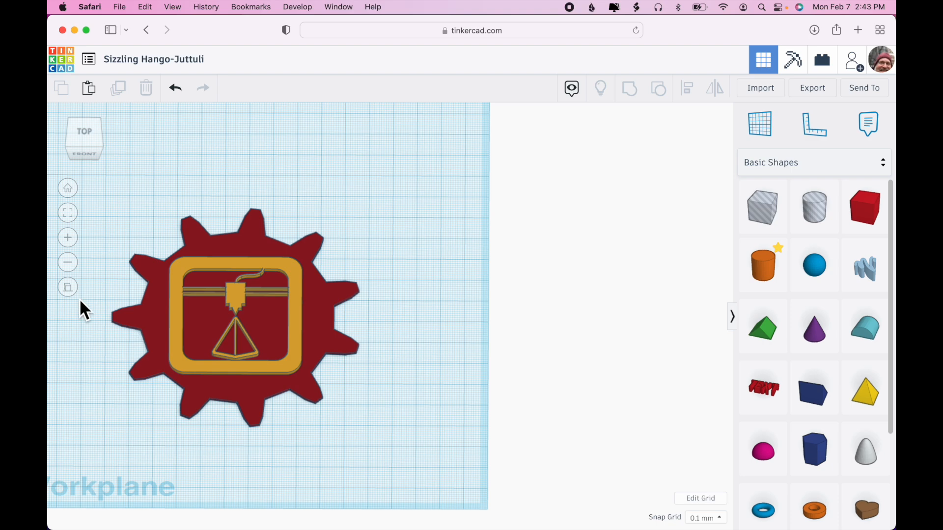
{"action": "left_click", "coordinate": [68, 289]}
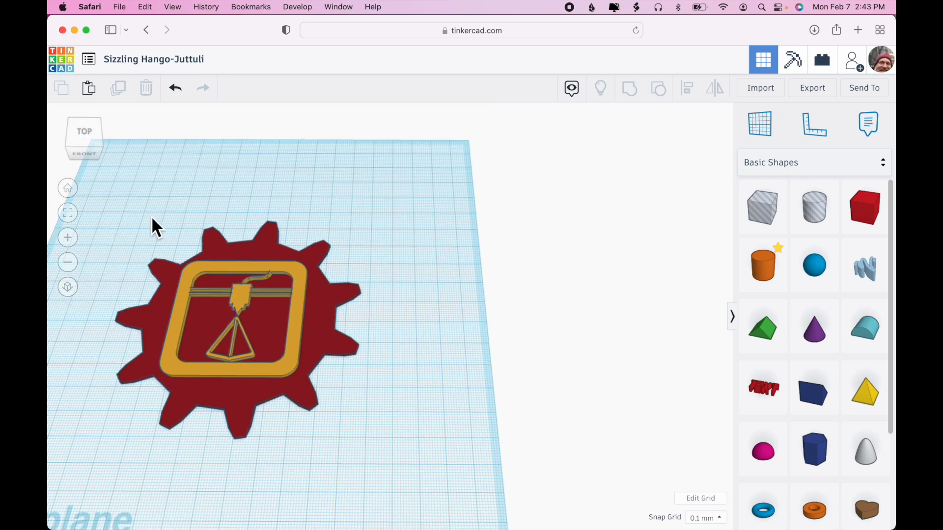
{"action": "left_click", "coordinate": [100, 152]}
{"action": "right_click_drag", "start_coordinate": [373, 351], "coordinate": [417, 419]}
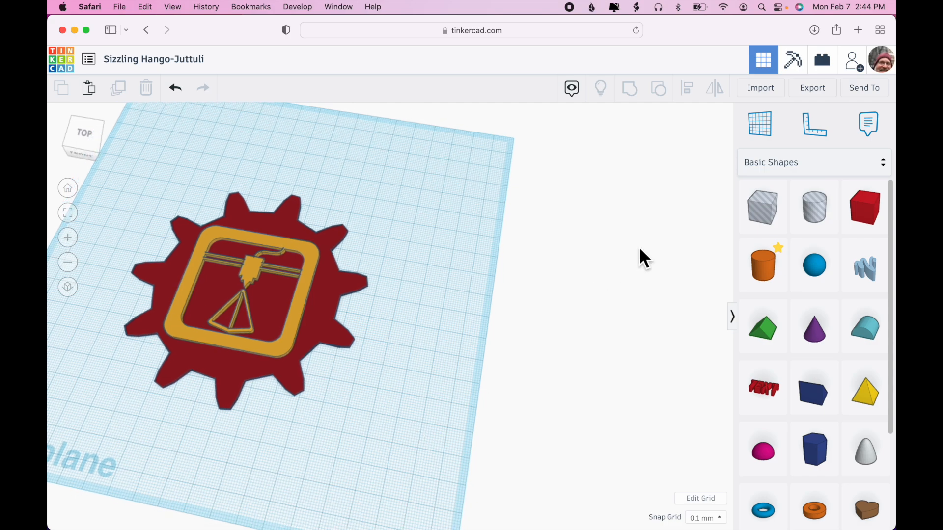
Step: Close the export options and rename the design as Gear Logo
{"action": "left_click", "coordinate": [812, 90]}
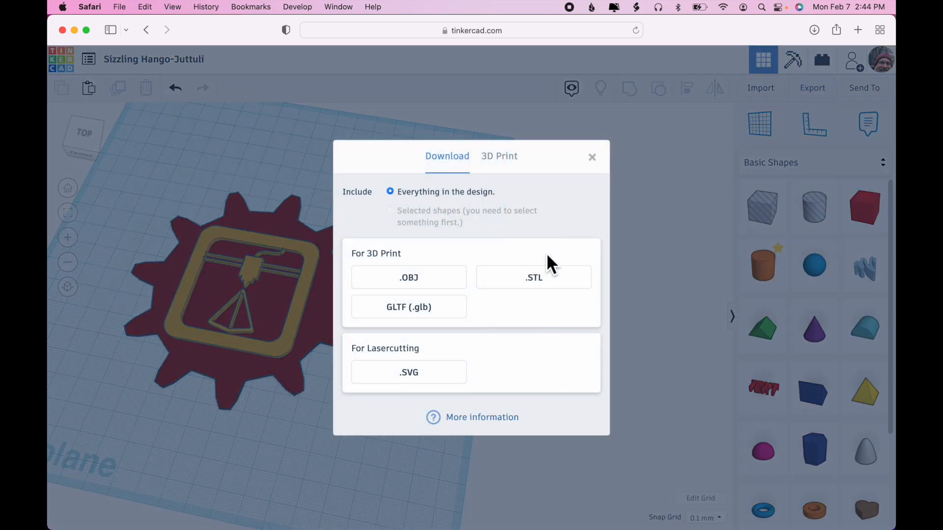
{"action": "left_click", "coordinate": [592, 157]}
{"action": "left_click", "coordinate": [165, 65]}
{"action": "type", "text": "Grear Logo"}
{"action": "key", "text": "Return"}
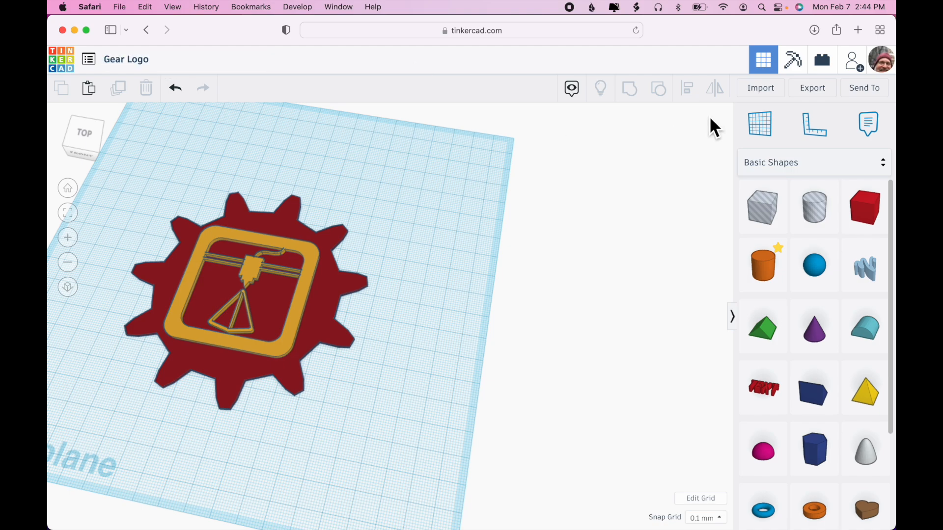
Step: Export everything in the design as an .STL file for 3D printing
{"action": "left_click", "coordinate": [813, 89]}
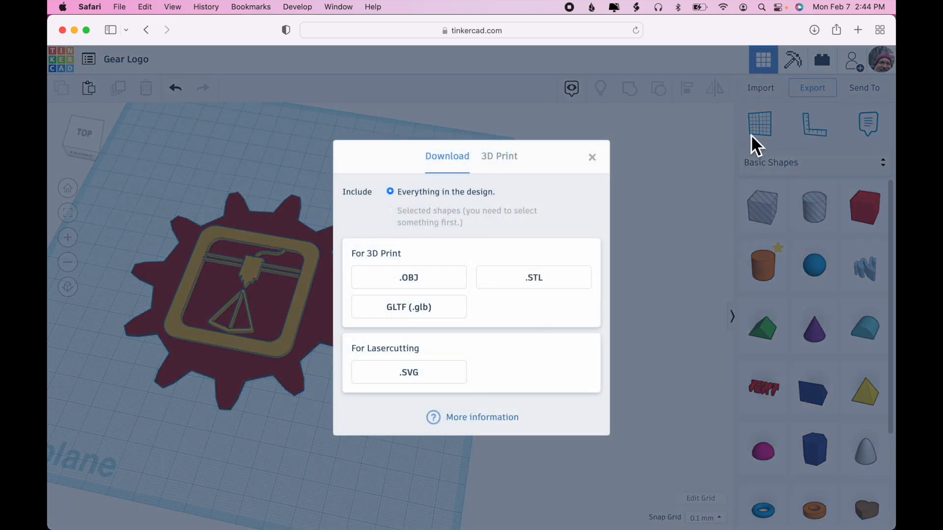
{"action": "left_click", "coordinate": [545, 280]}
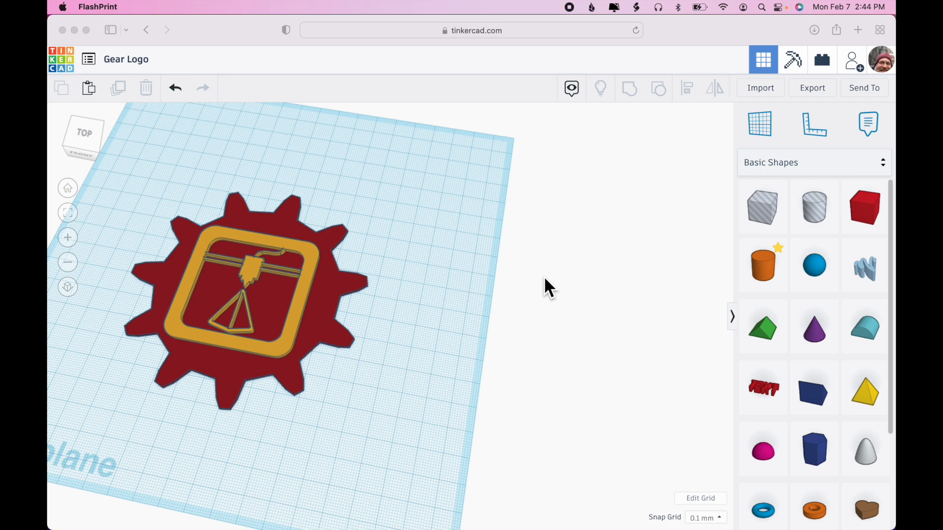